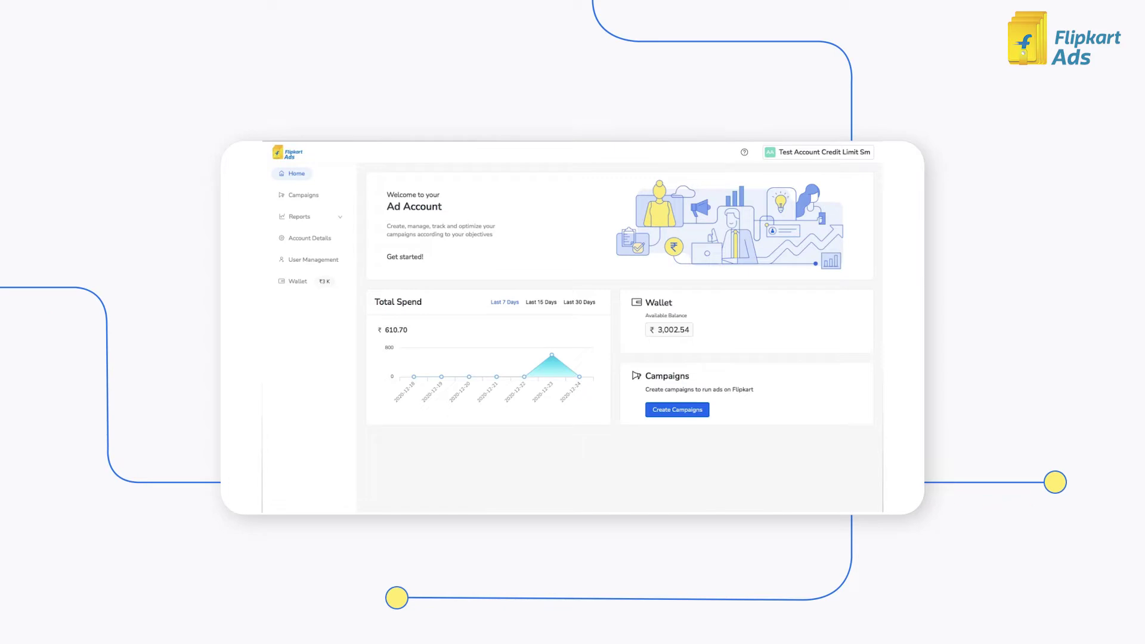
# Step: Switch to the test ad account from the account menu to reload its dashboard
pyautogui.click(810, 156)
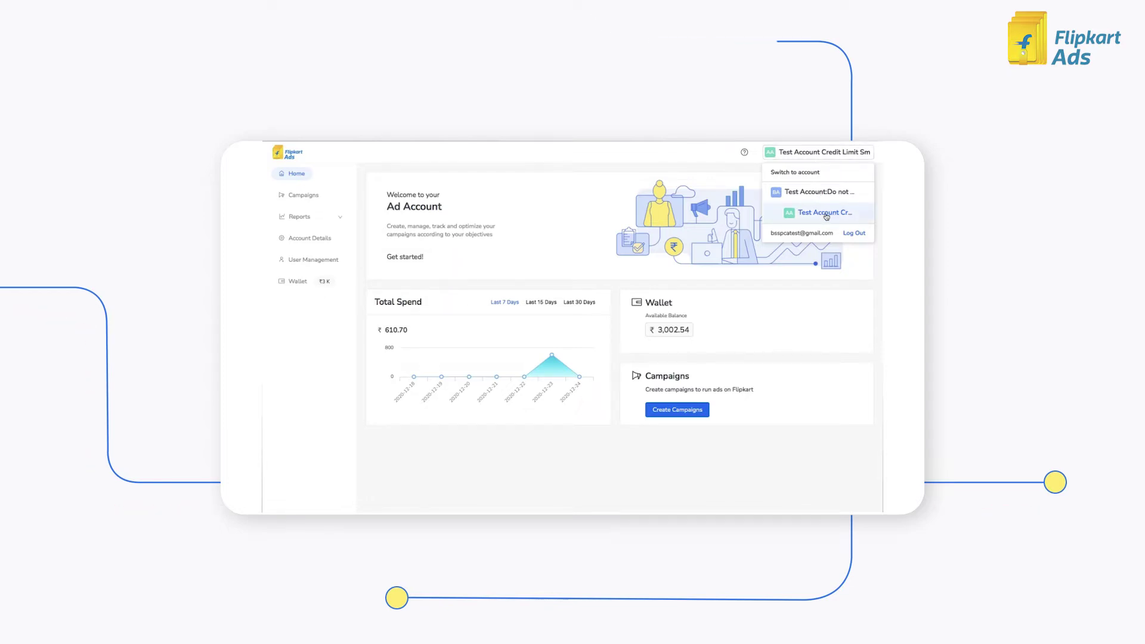
pyautogui.click(823, 213)
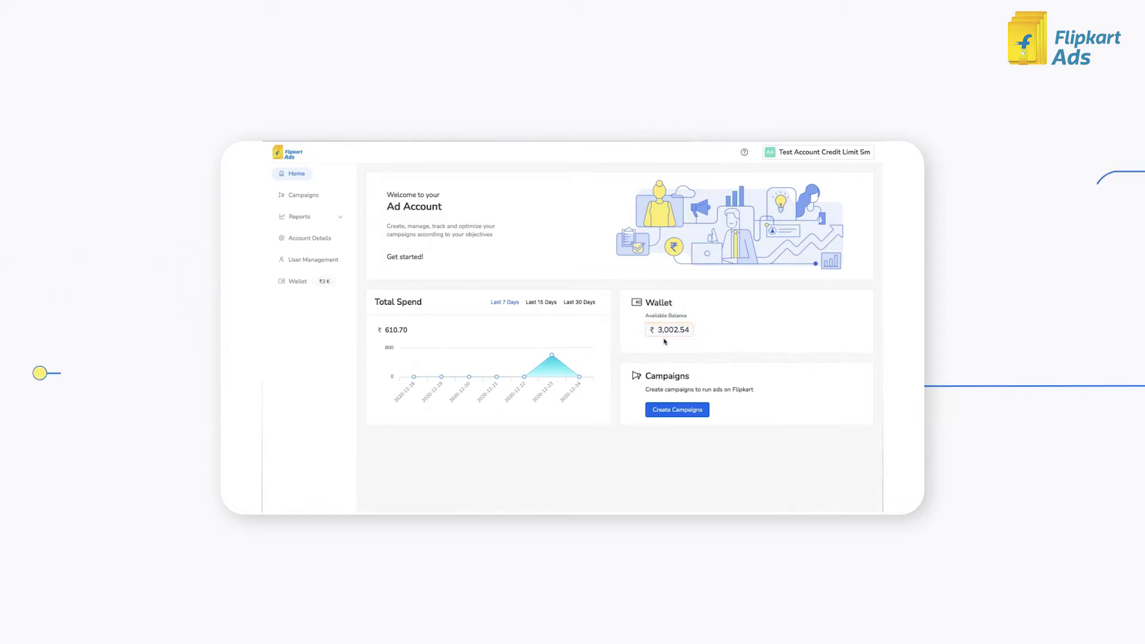
# Step: Start a new Product Contextual Ads campaign named 'Campaign 1'
pyautogui.click(309, 195)
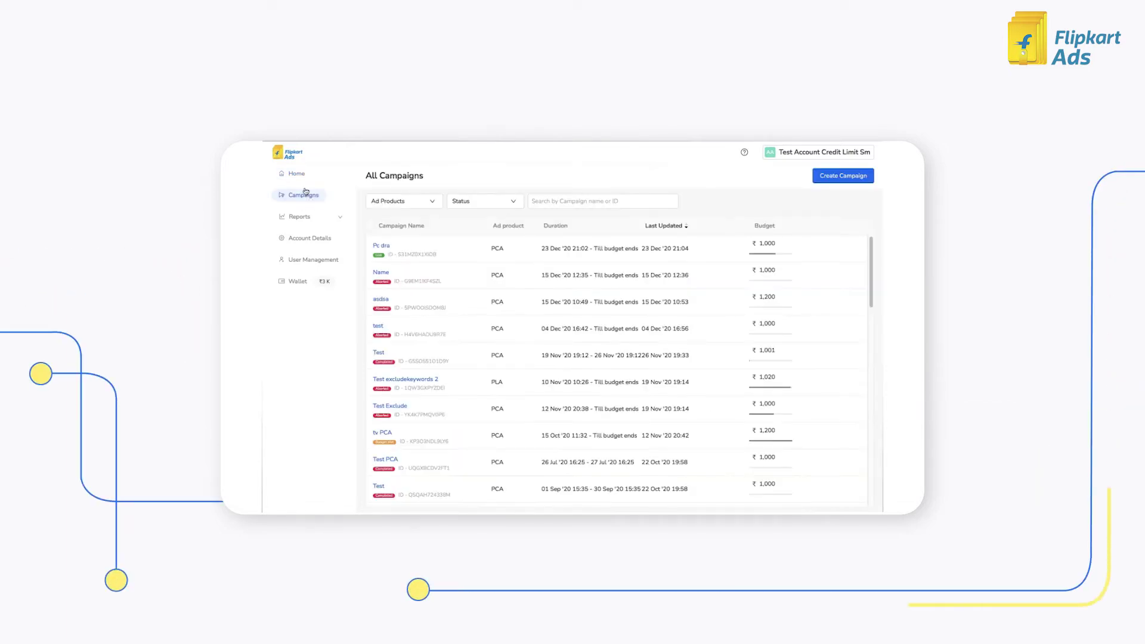
pyautogui.click(832, 176)
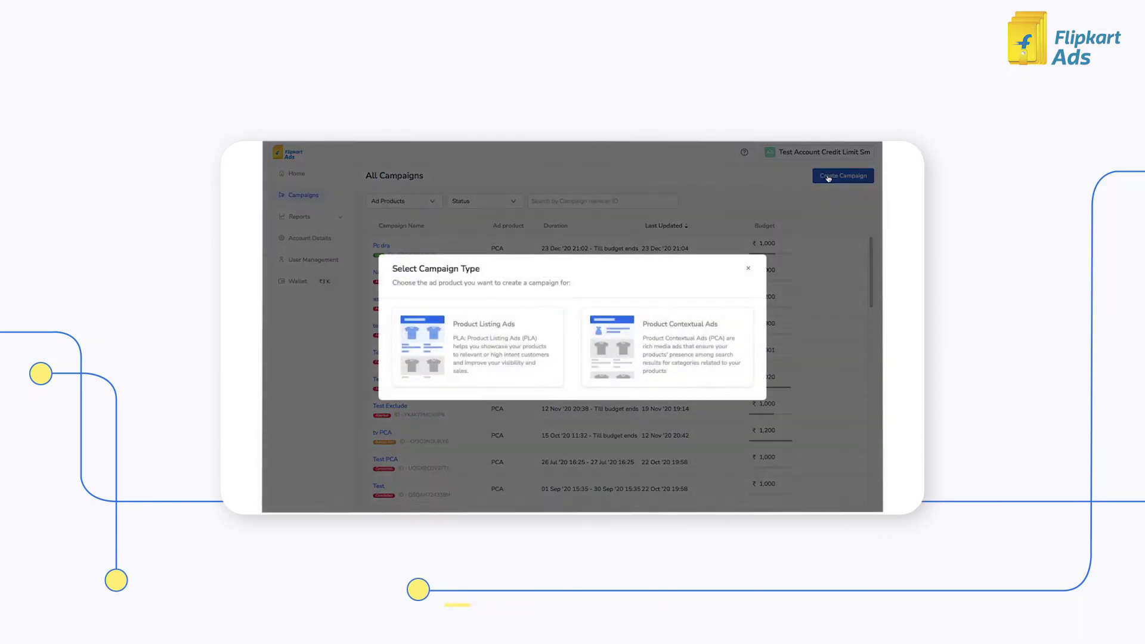
pyautogui.click(654, 335)
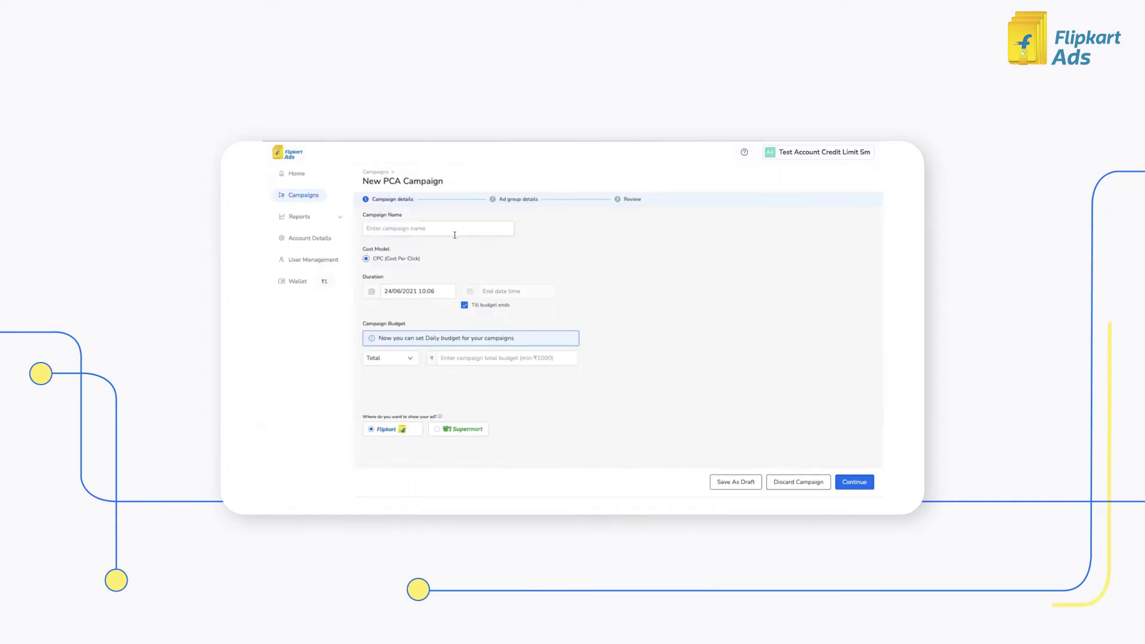
pyautogui.click(438, 228)
pyautogui.write('Campaign 1')
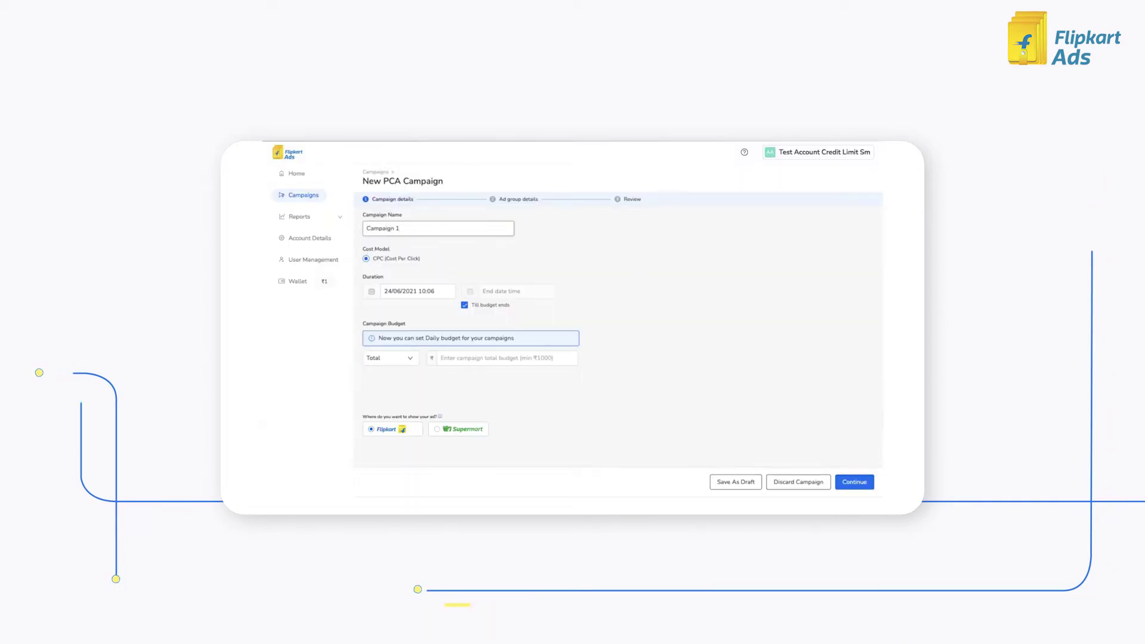
# Step: Keep the campaign running till budget ends with a Total budget of 1000, then continue to ad groups
pyautogui.click(465, 307)
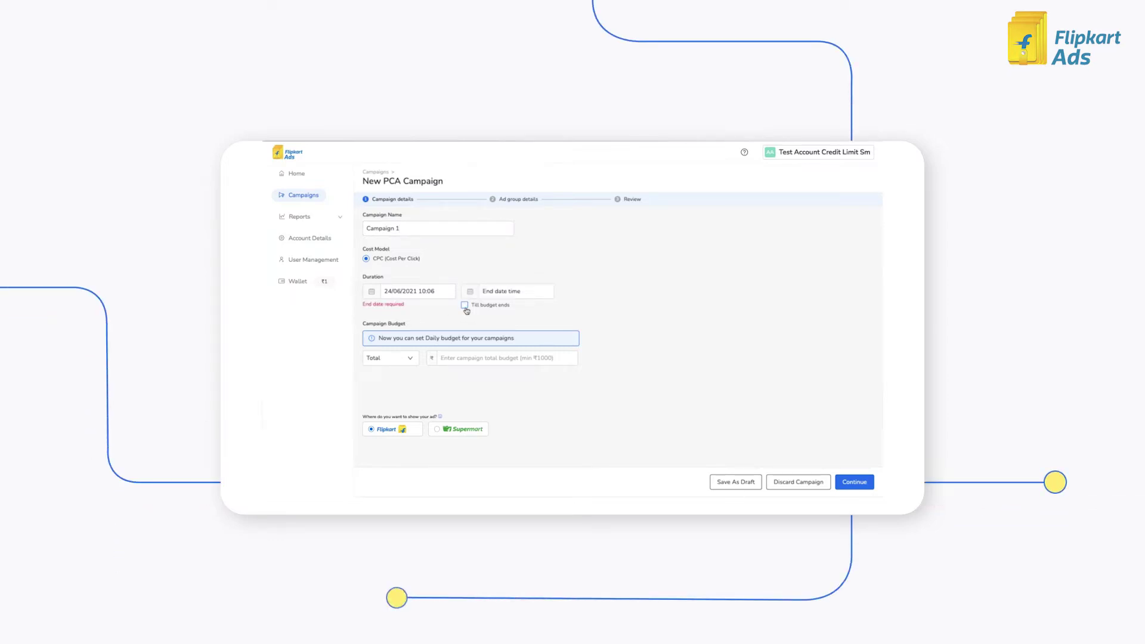
pyautogui.click(418, 291)
pyautogui.click(465, 467)
pyautogui.click(506, 291)
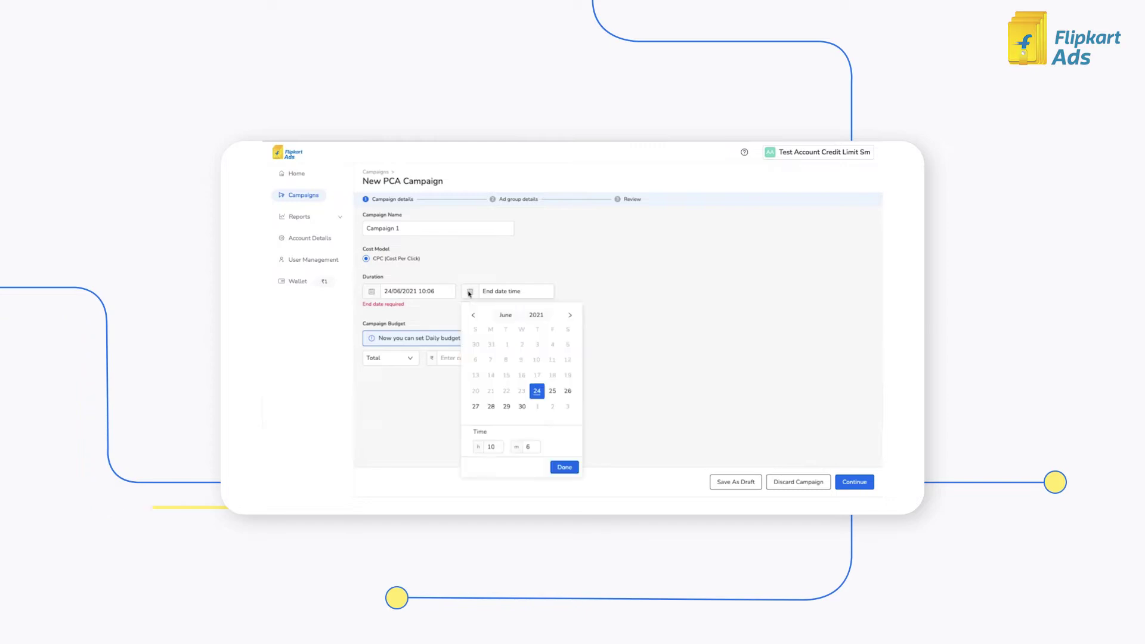
pyautogui.click(475, 408)
pyautogui.click(565, 467)
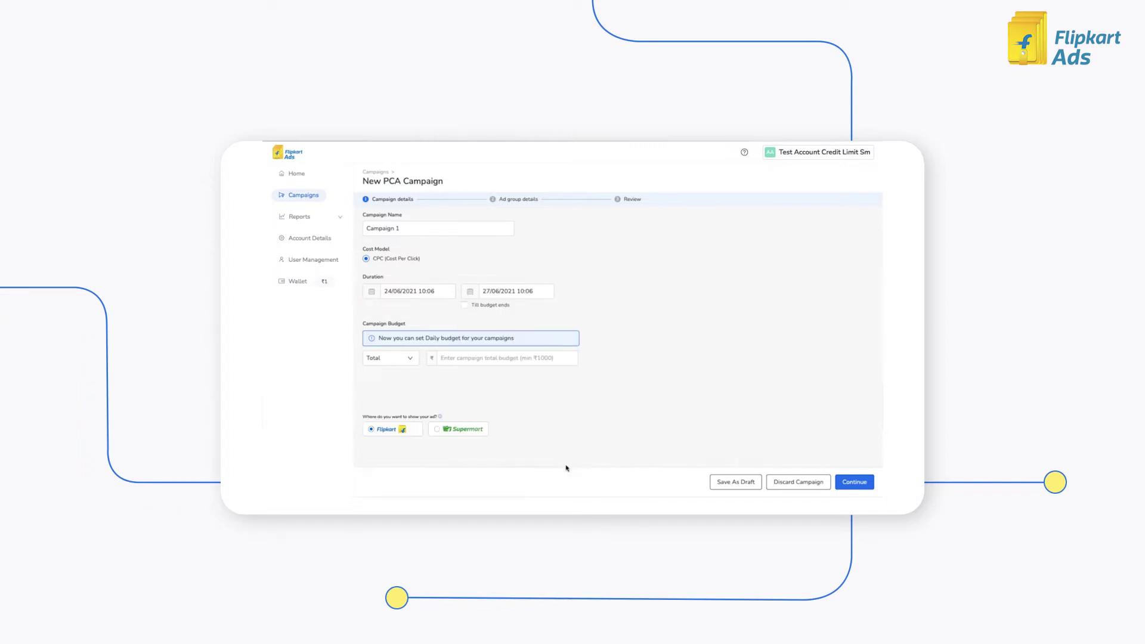
pyautogui.click(465, 306)
pyautogui.write('1000')
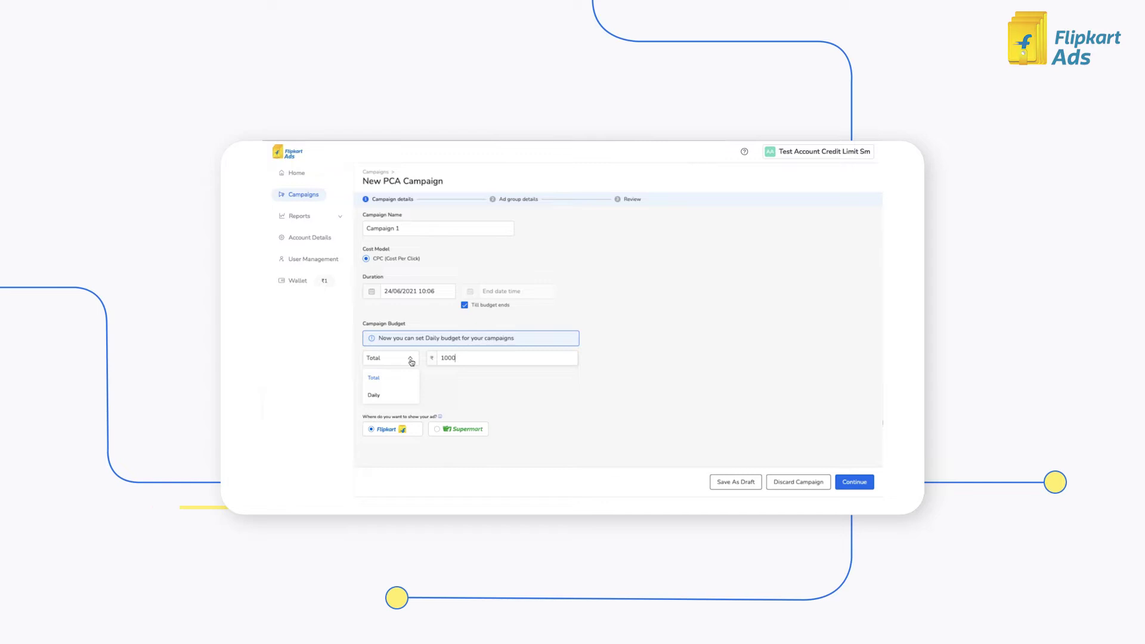
pyautogui.click(411, 361)
pyautogui.click(850, 482)
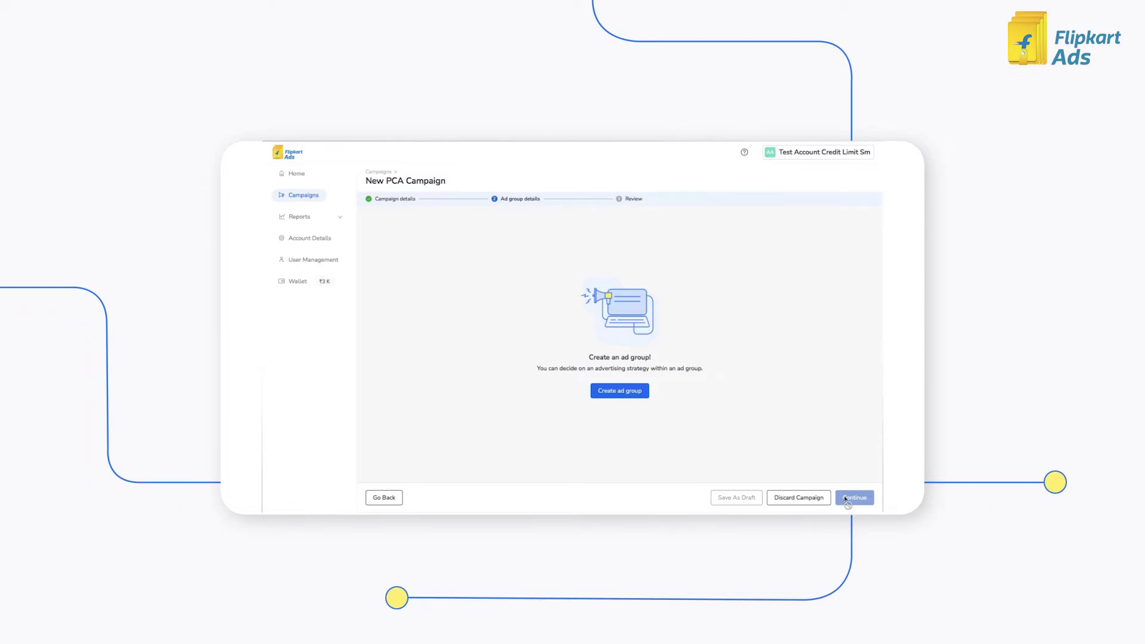
# Step: Create a new ad group and name it 'Group 1'
pyautogui.click(629, 398)
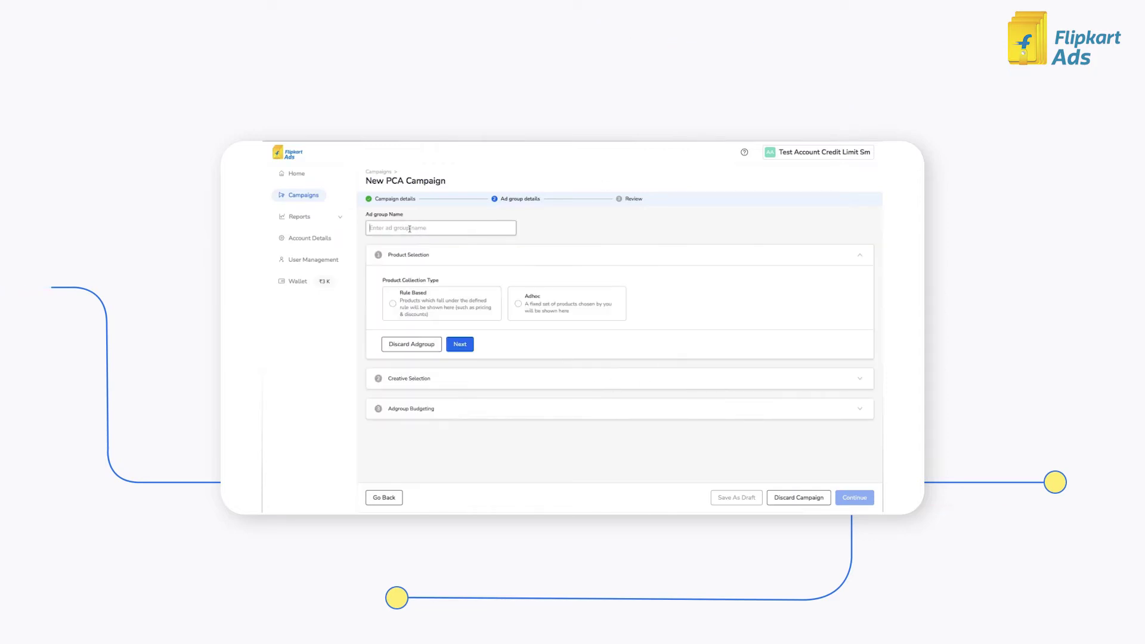
pyautogui.write('Group 1')
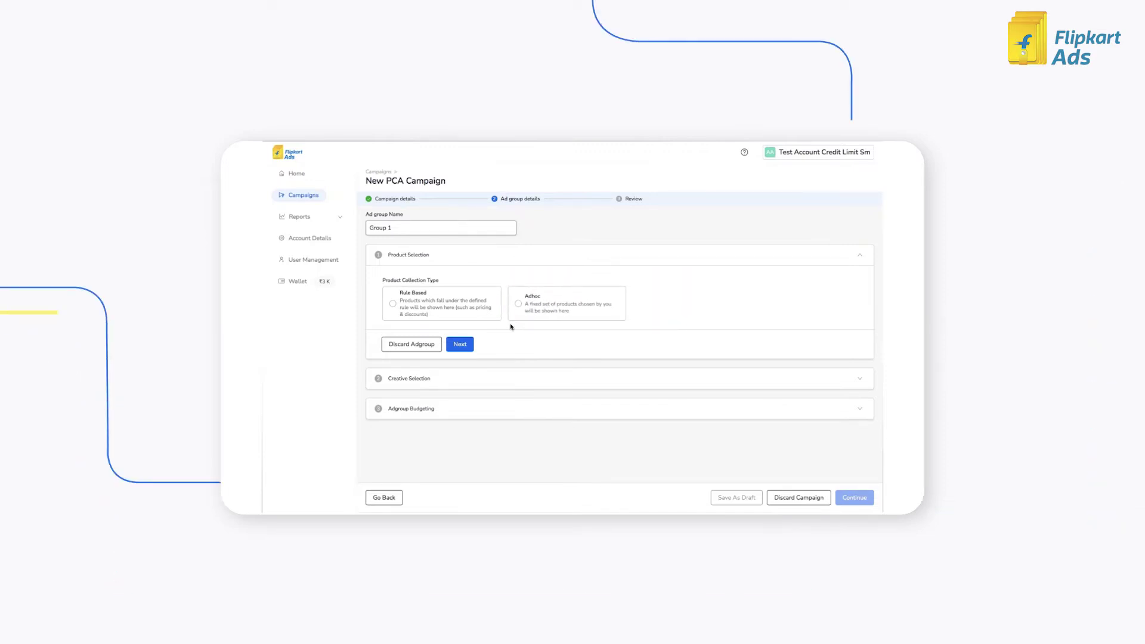
# Step: Make Group 1 rule-based with the product category set to Footwear
pyautogui.click(393, 304)
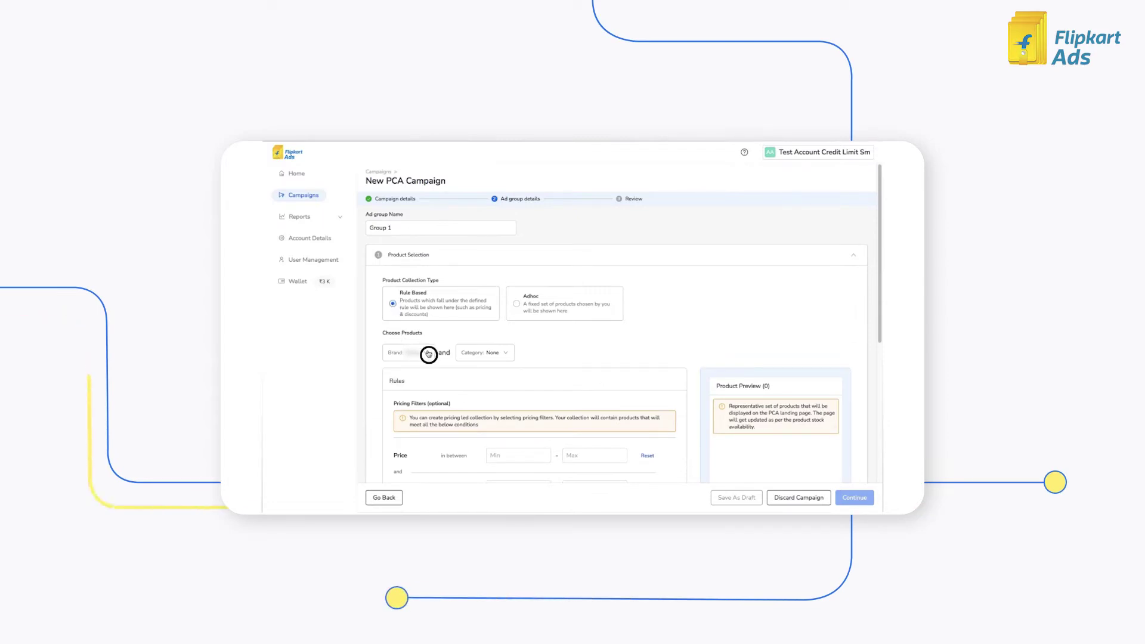
pyautogui.click(505, 359)
pyautogui.write('footwear')
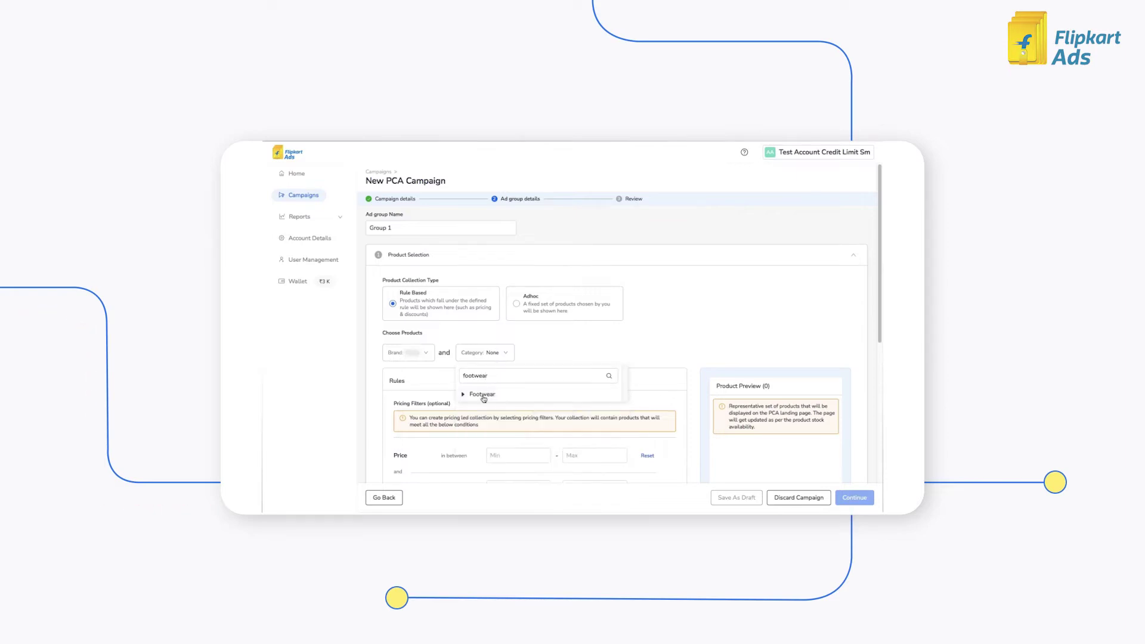
pyautogui.click(487, 396)
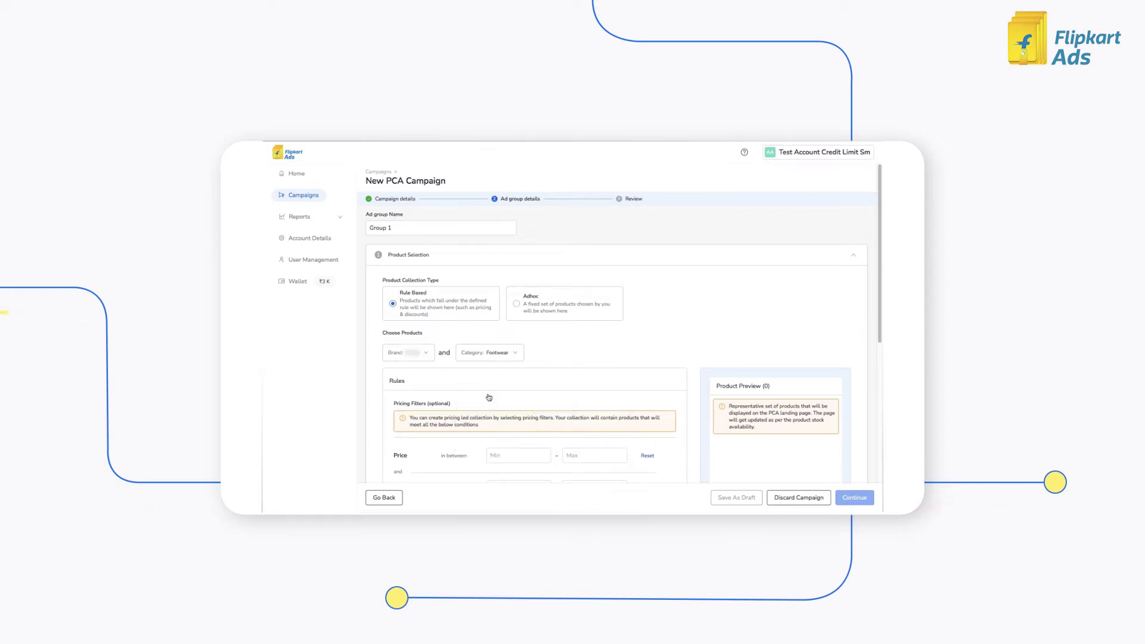
# Step: Filter price 500–2000 and discount 10–20, then preview the matching products
pyautogui.scroll(-3, 881, 316)
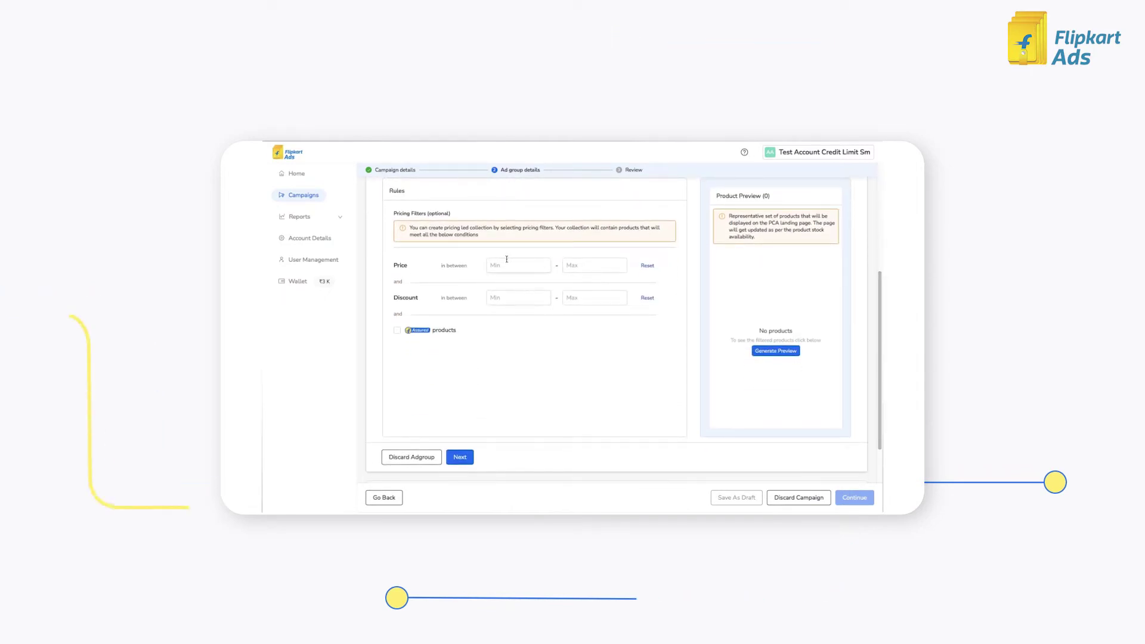
pyautogui.click(512, 265)
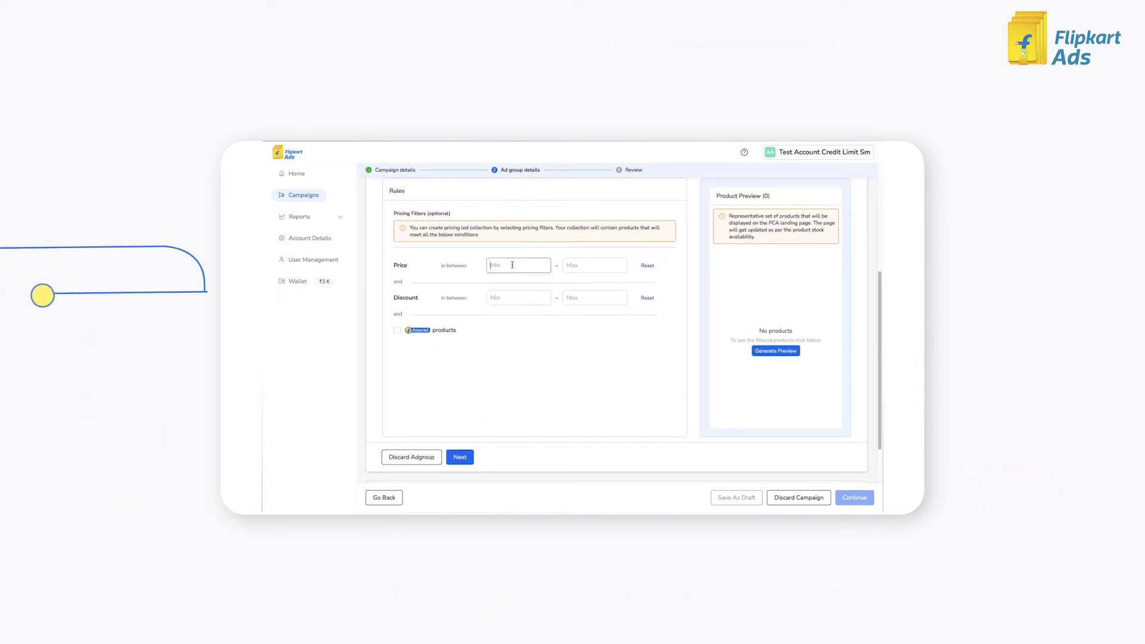
pyautogui.write('500')
pyautogui.click(594, 265)
pyautogui.click(518, 298)
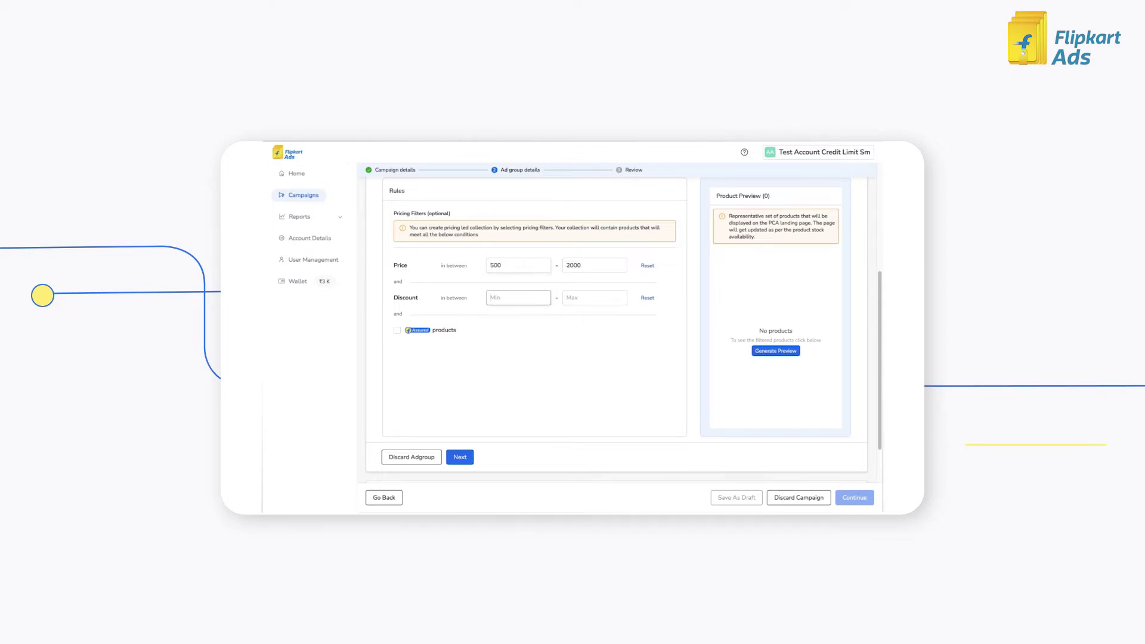
pyautogui.write('10')
pyautogui.press('Tab')
pyautogui.write('20')
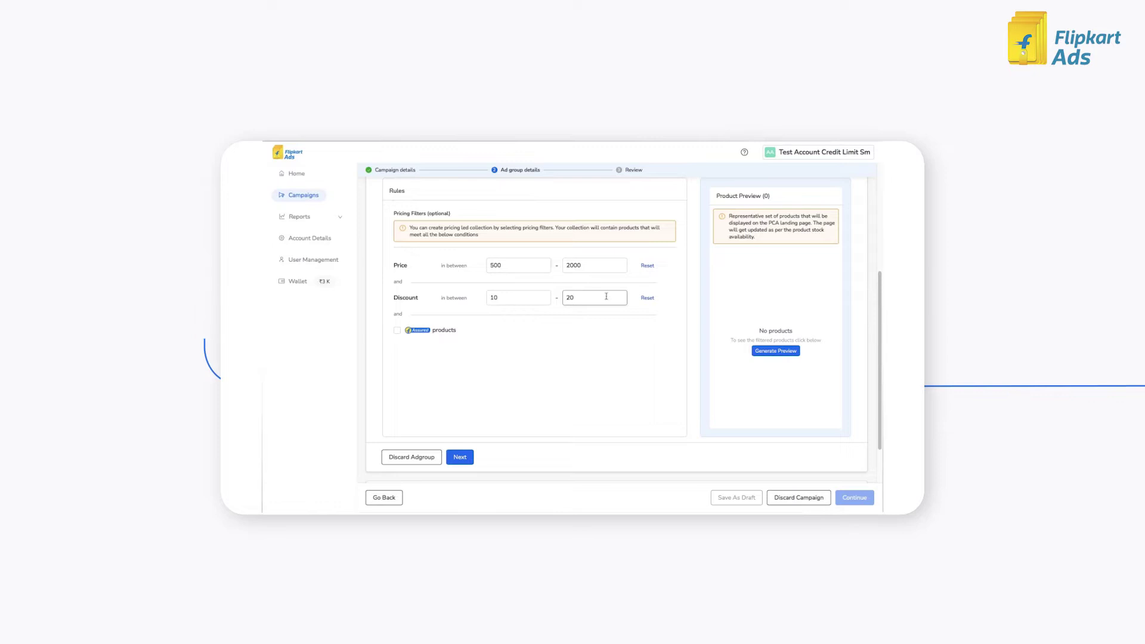
pyautogui.click(777, 351)
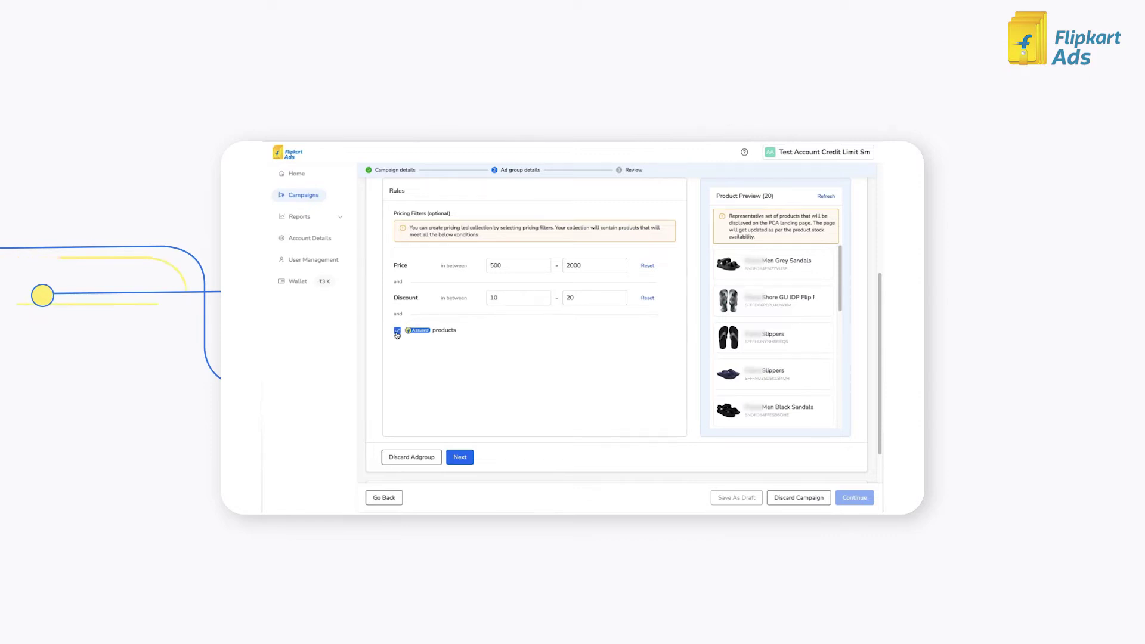
# Step: Add three footwear images from the Asset Library to a new dynamic creative
pyautogui.click(460, 457)
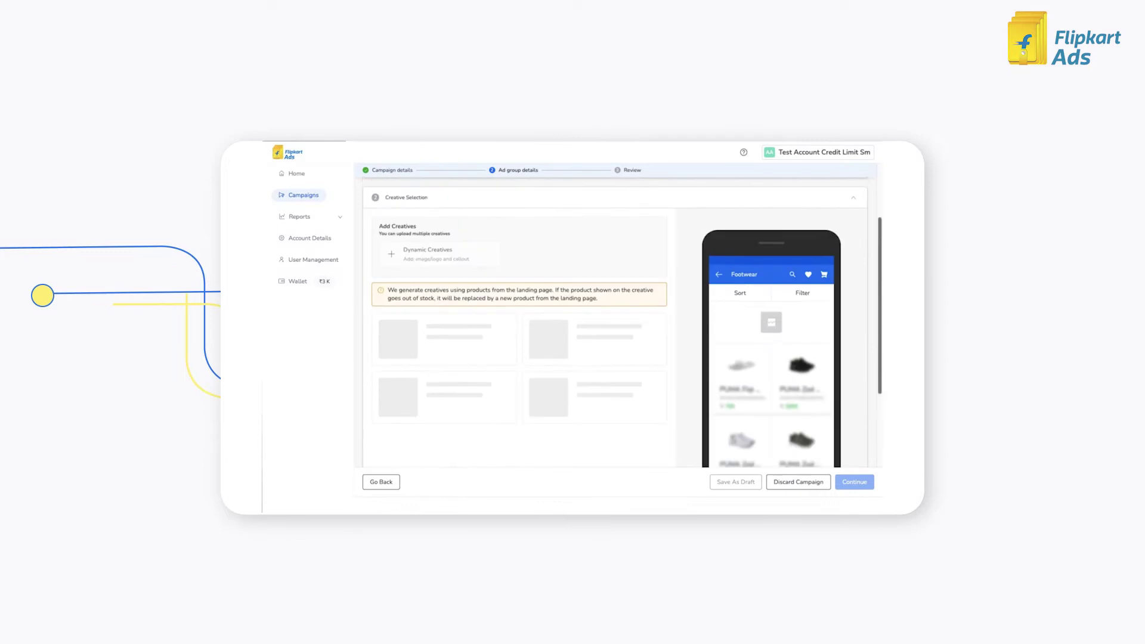
pyautogui.click(419, 259)
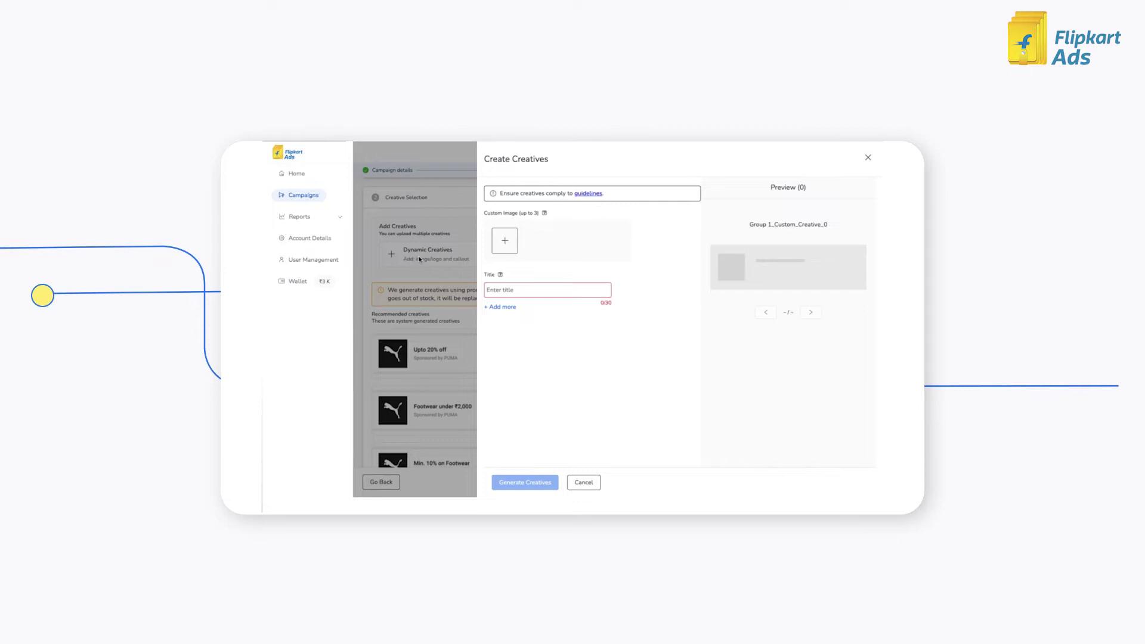
pyautogui.click(506, 242)
pyautogui.click(482, 295)
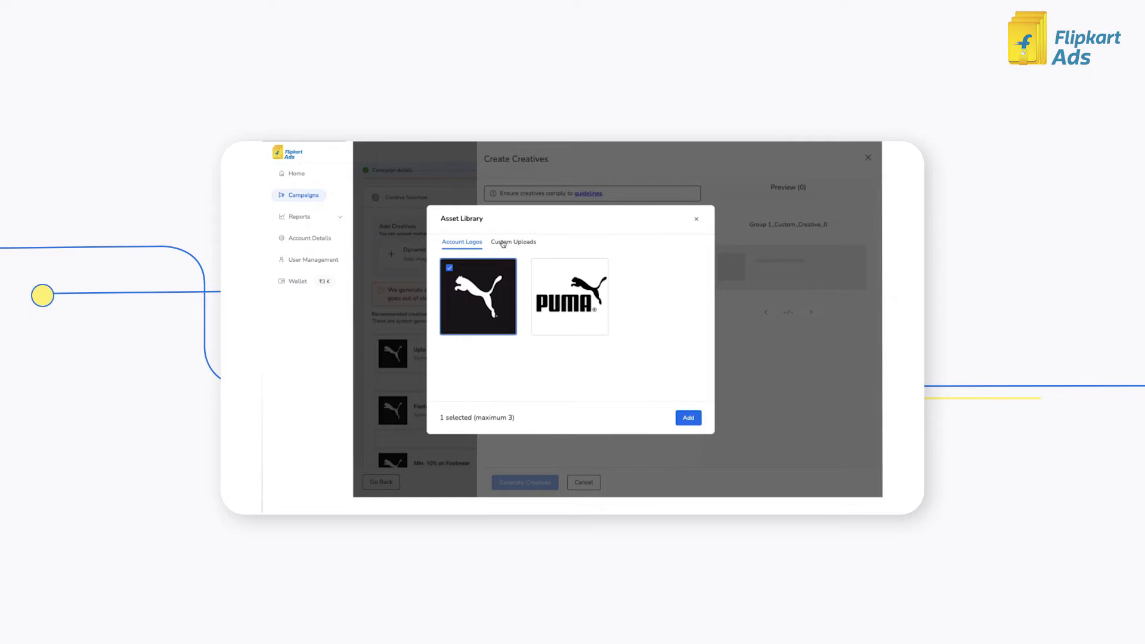
pyautogui.click(503, 244)
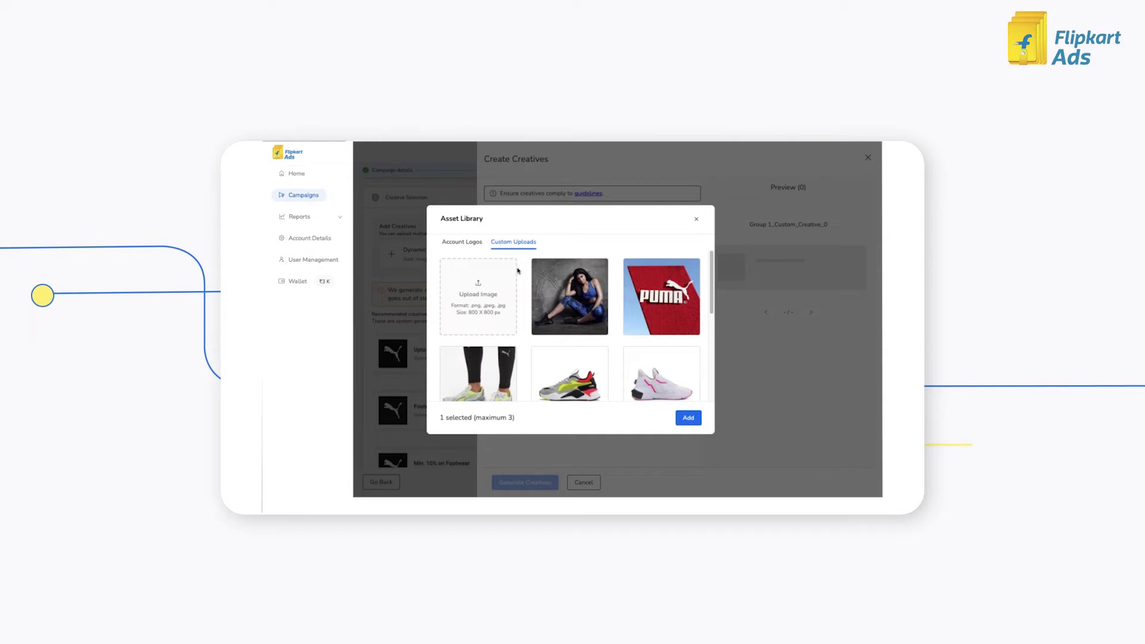
pyautogui.click(481, 365)
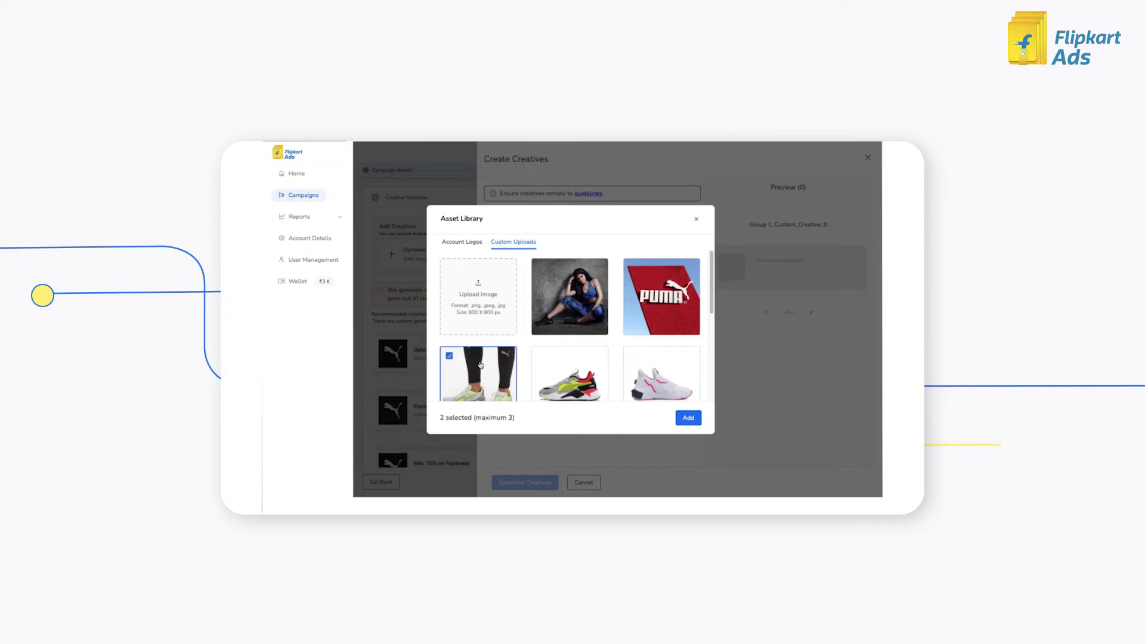
pyautogui.click(565, 371)
pyautogui.click(690, 420)
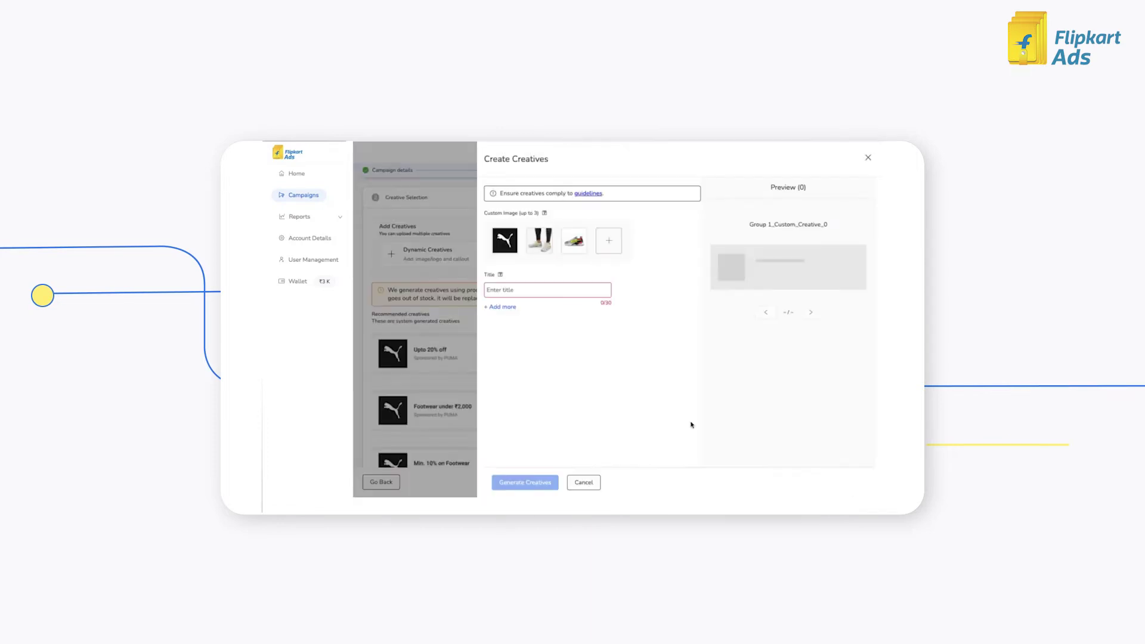
# Step: Title the creatives 'Trendy Colours' and 'Comfort Wear' and generate them
pyautogui.write('Trendy Co')
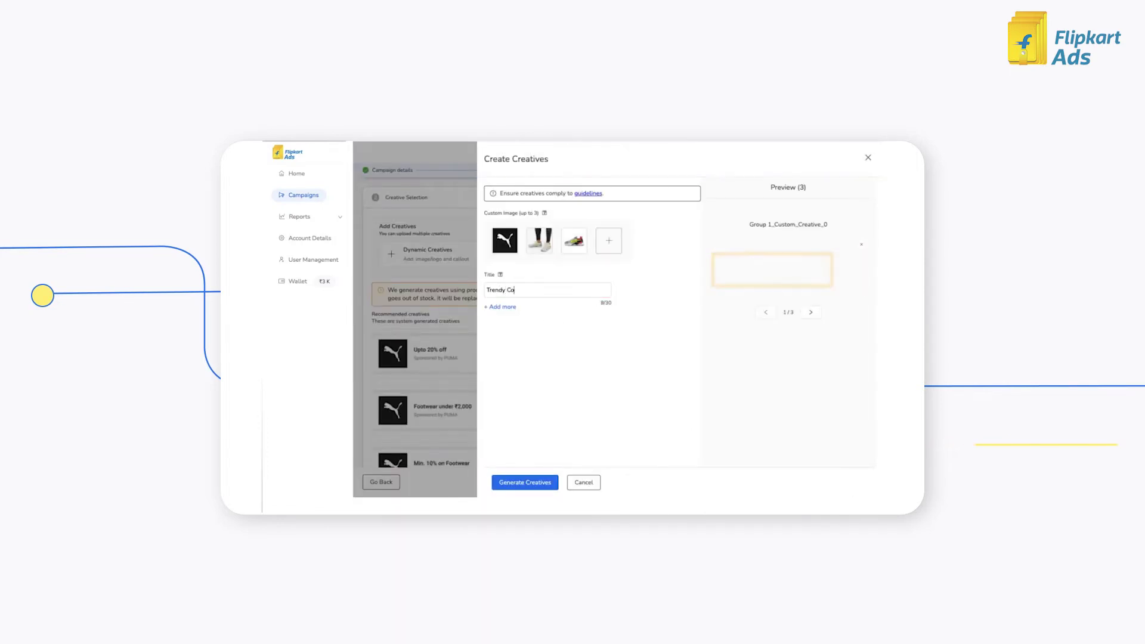
pyautogui.write('lours')
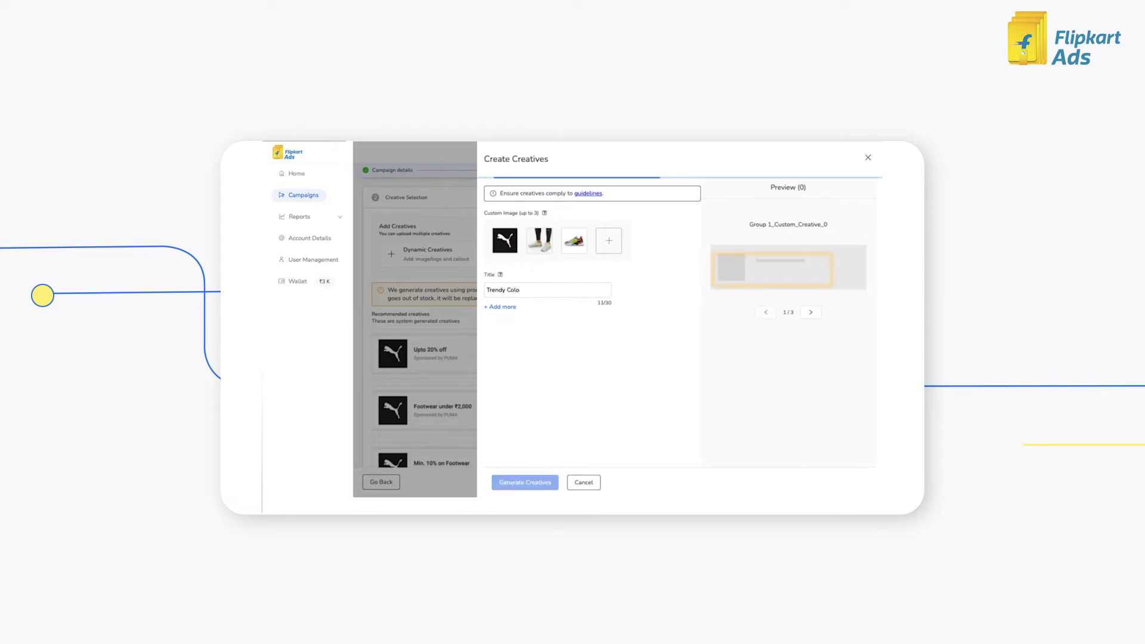
pyautogui.click(501, 307)
pyautogui.write('Comfort Wear')
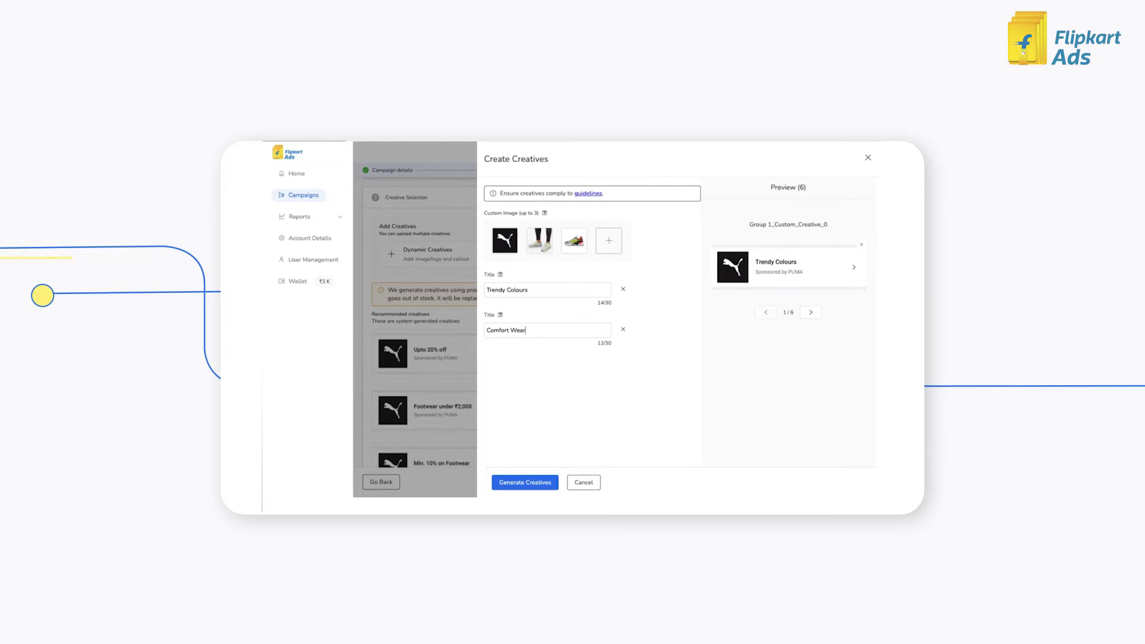
pyautogui.click(510, 482)
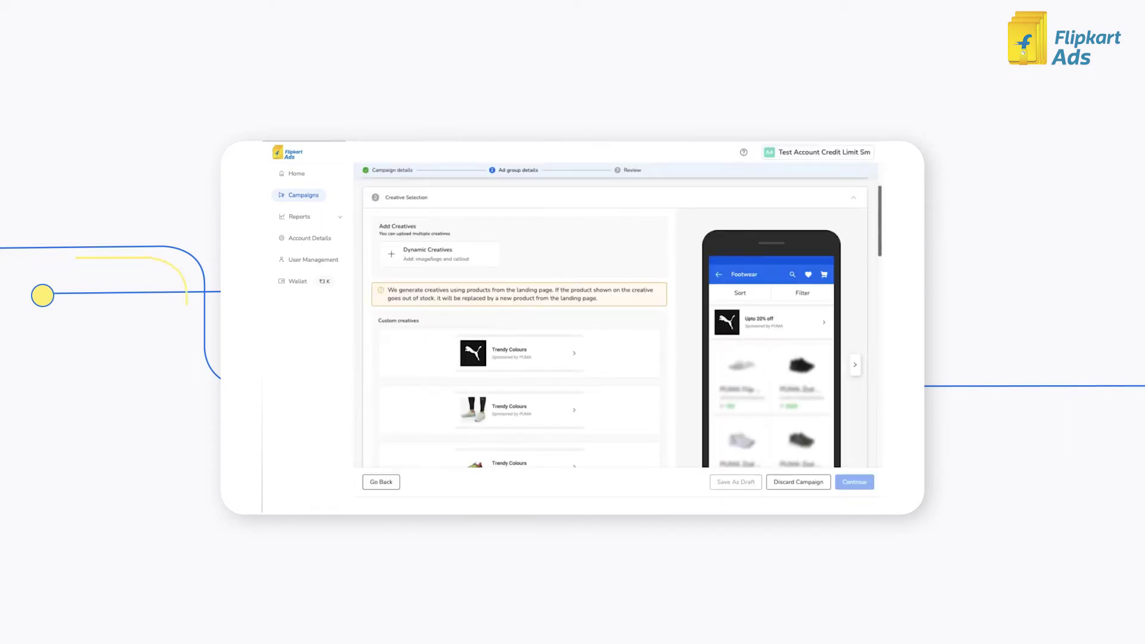
# Step: Remove the 'From ₹500' creative, restore it from Unselected Creatives, and proceed to budgeting
pyautogui.moveTo(879, 238); pyautogui.dragTo(877, 393)
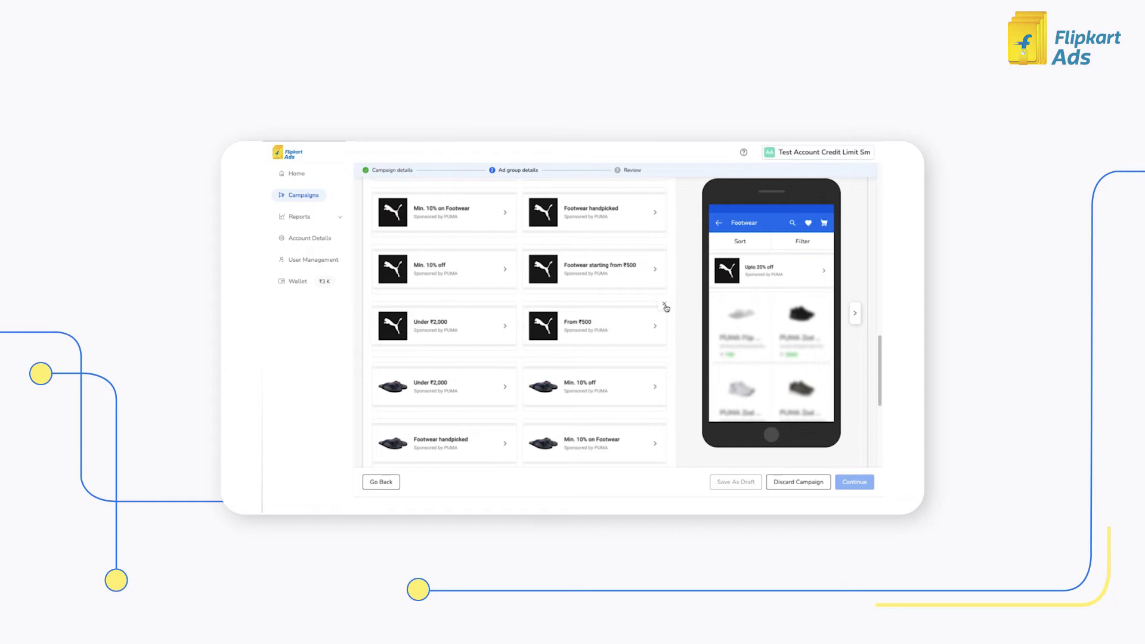
pyautogui.click(665, 306)
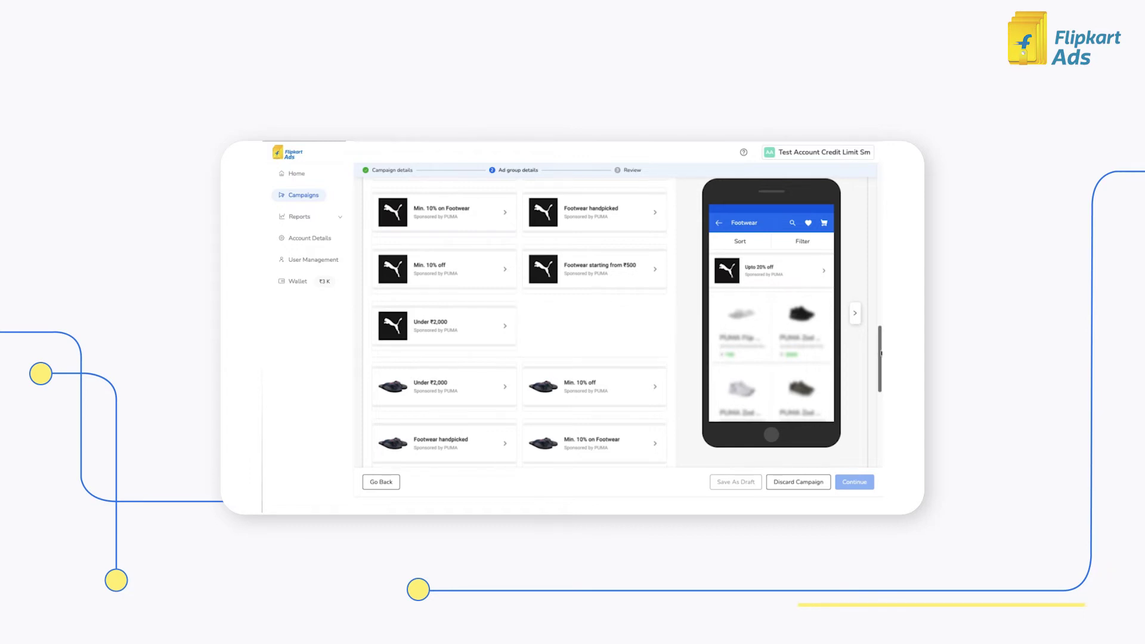
pyautogui.moveTo(880, 356); pyautogui.dragTo(877, 429)
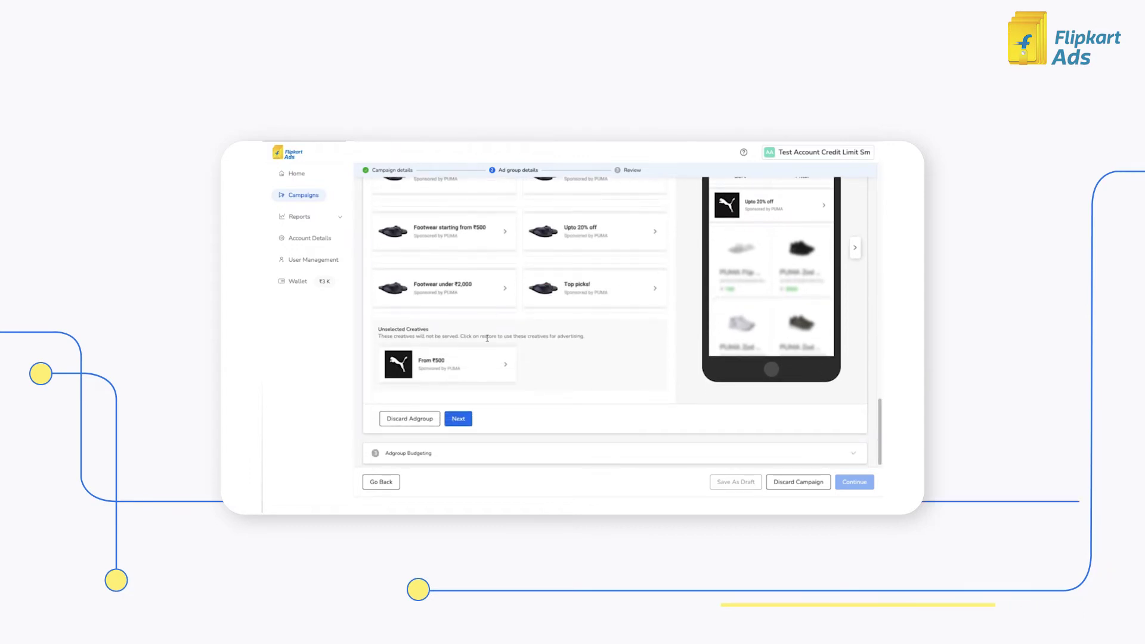
pyautogui.click(507, 351)
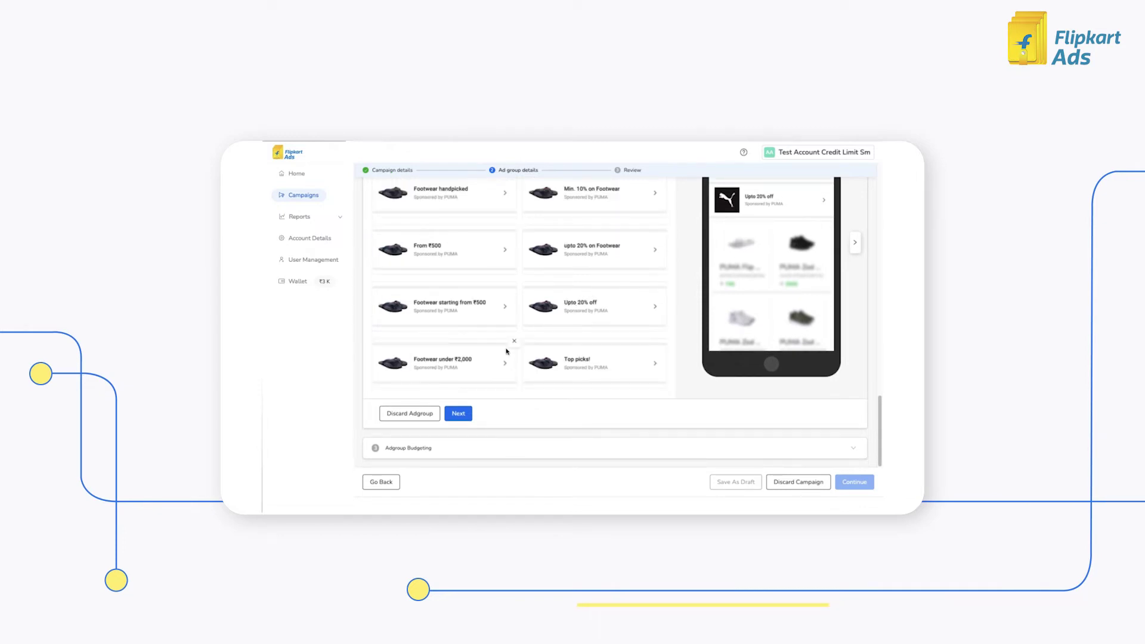
pyautogui.click(458, 413)
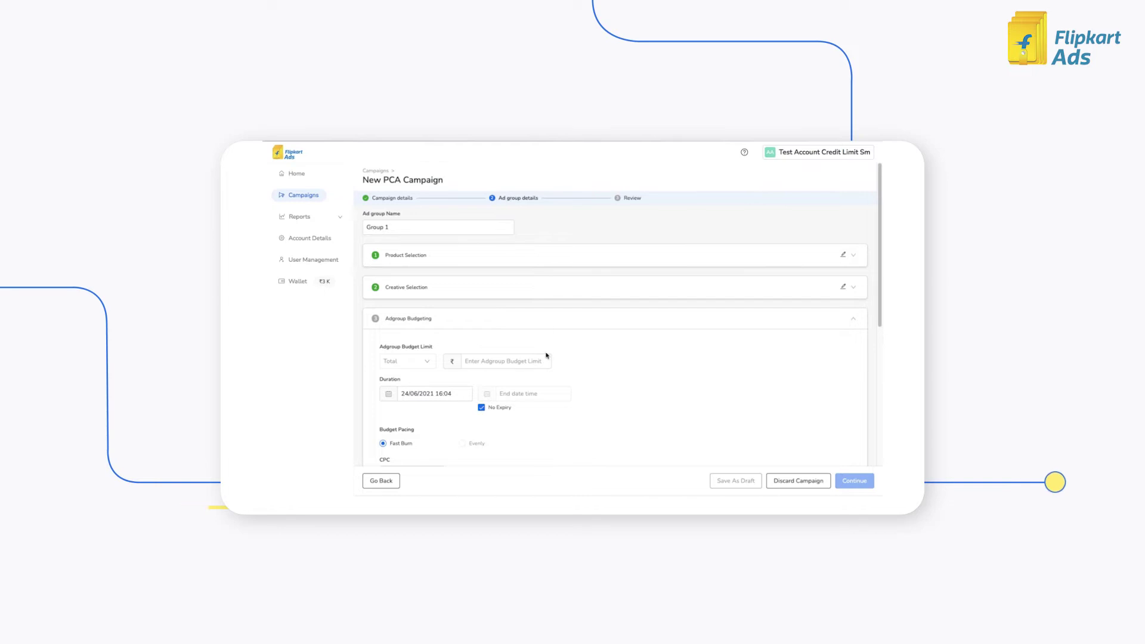
# Step: Set a ₹1000 ad group budget limit, keep No Expiry on, and confirm the ₹3 CPC bid
pyautogui.click(488, 362)
pyautogui.write('1000')
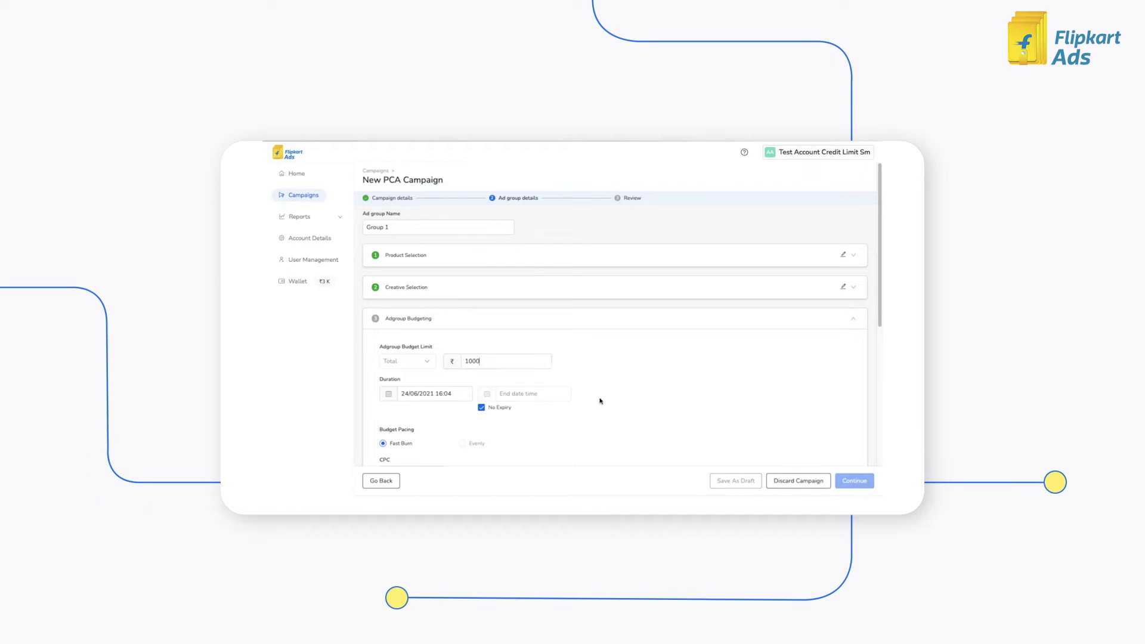
pyautogui.click(481, 408)
pyautogui.click(566, 351)
pyautogui.click(487, 395)
pyautogui.click(577, 373)
pyautogui.click(481, 409)
pyautogui.scroll(-5, 583, 357)
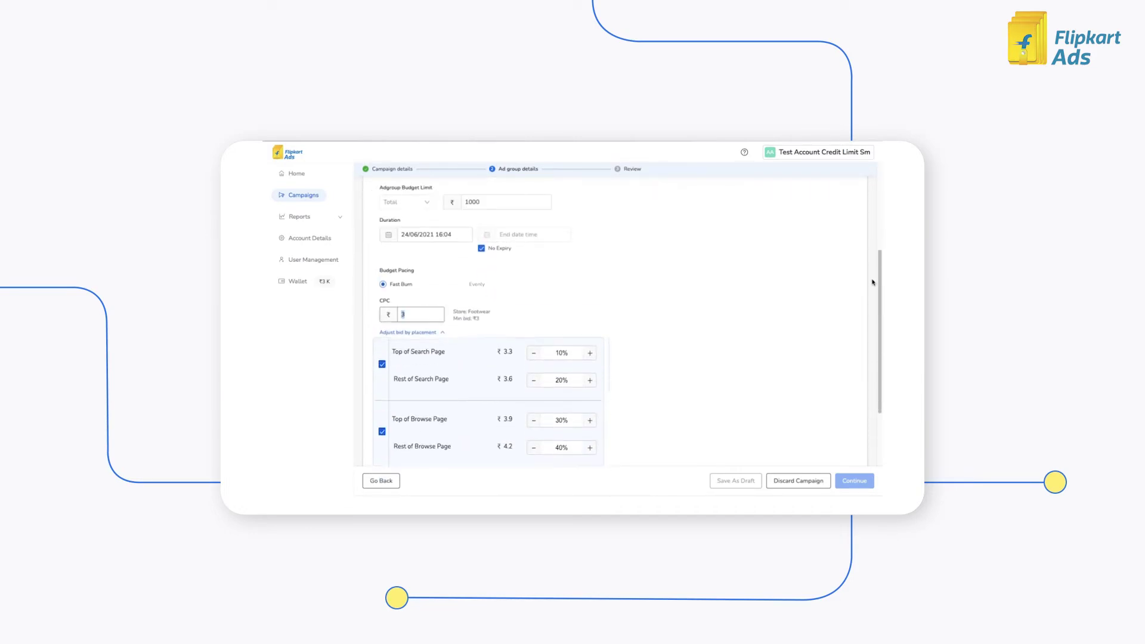
pyautogui.click(383, 289)
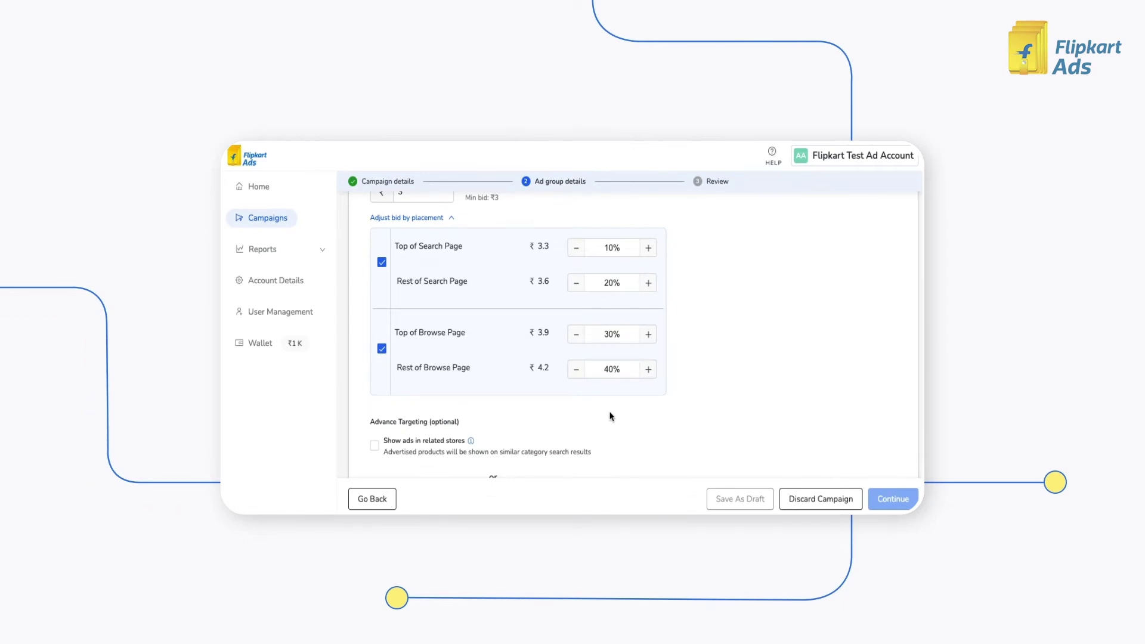
# Step: Tick 'Select keywords' under Advance Targeting to enable keyword targeting
pyautogui.scroll(-2, 610, 415)
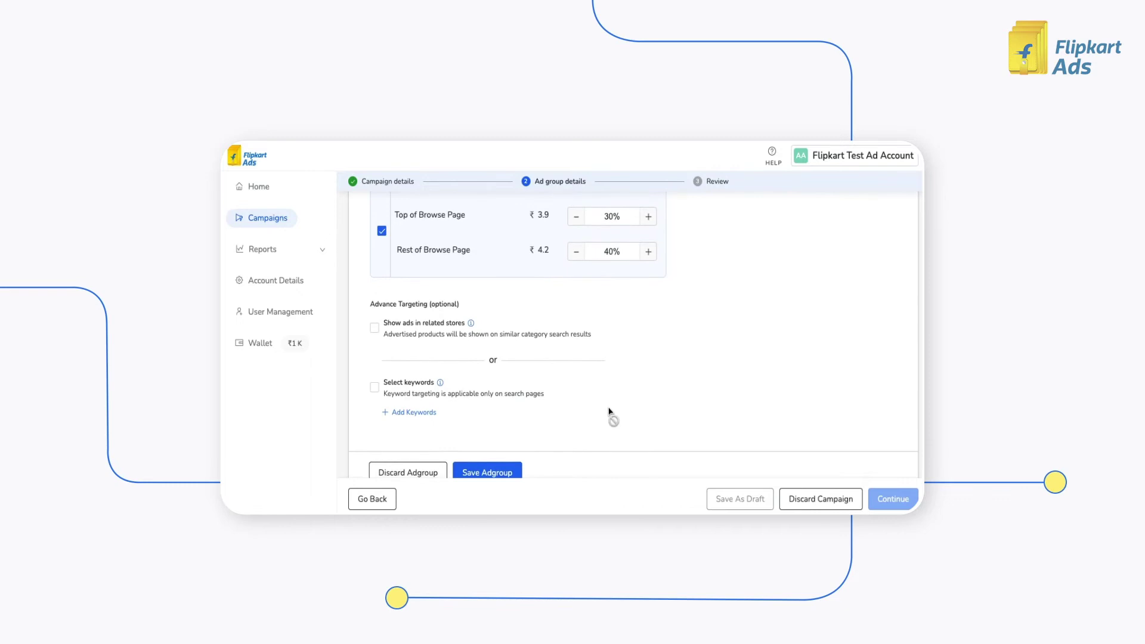
pyautogui.click(374, 388)
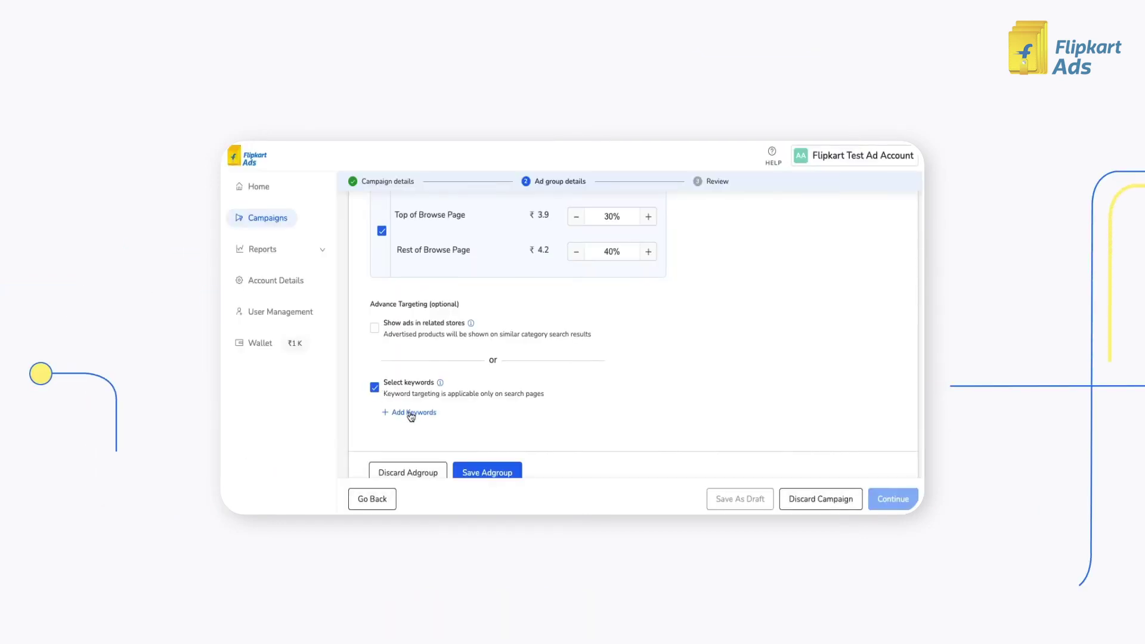
# Step: Add slipper and campus shoe as broad match, puma shoe and sparx shoe men as exact match
pyautogui.click(411, 414)
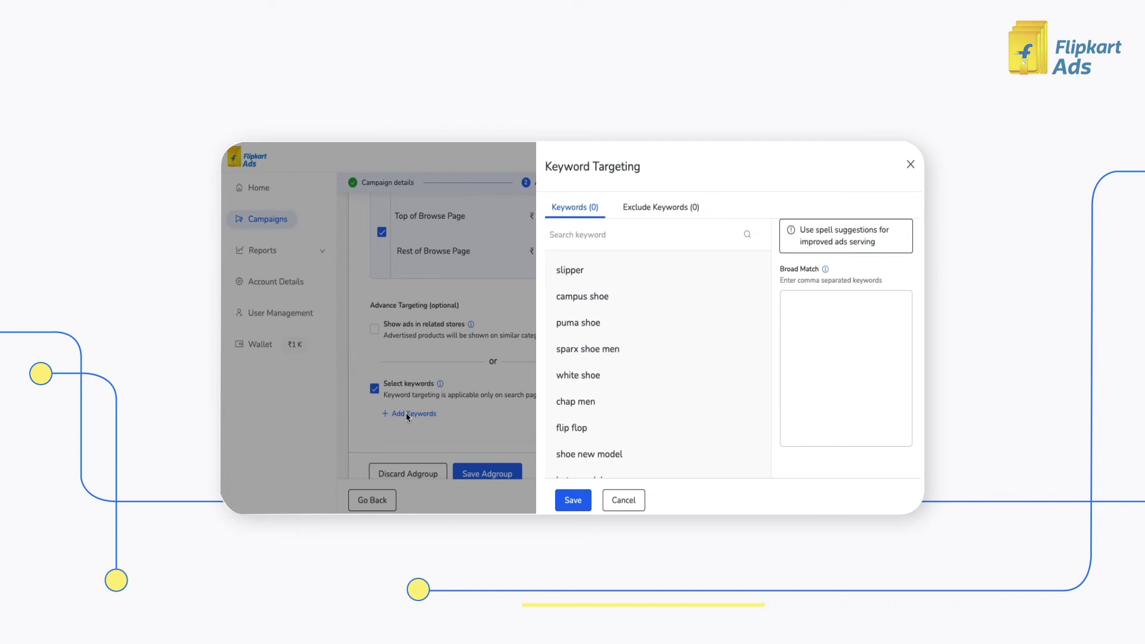
pyautogui.moveTo(569, 285)
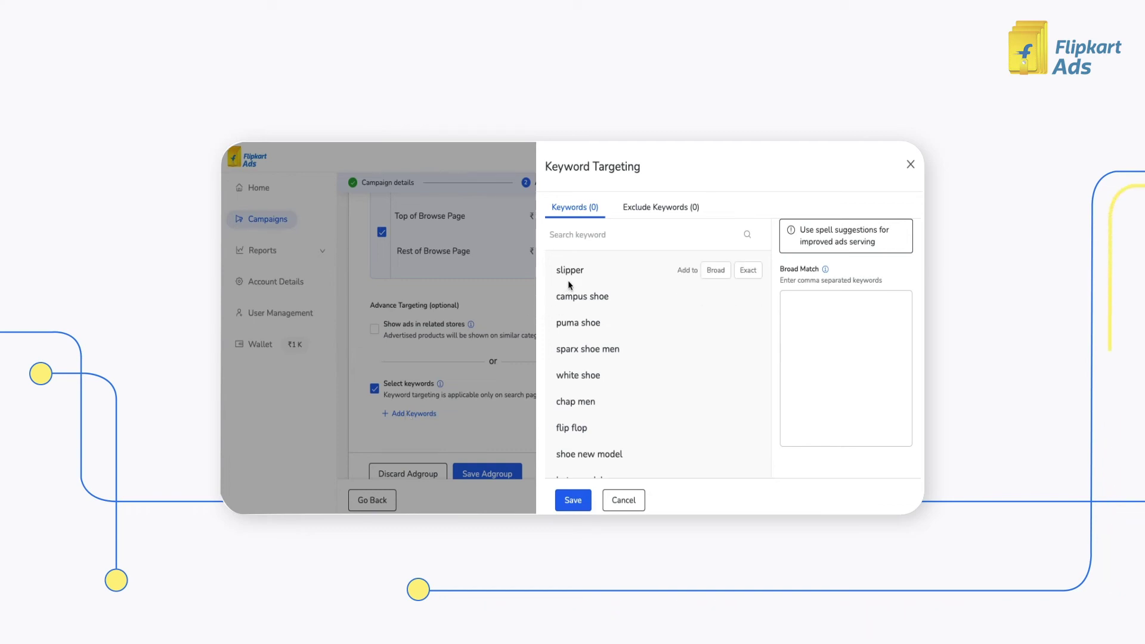
pyautogui.click(716, 271)
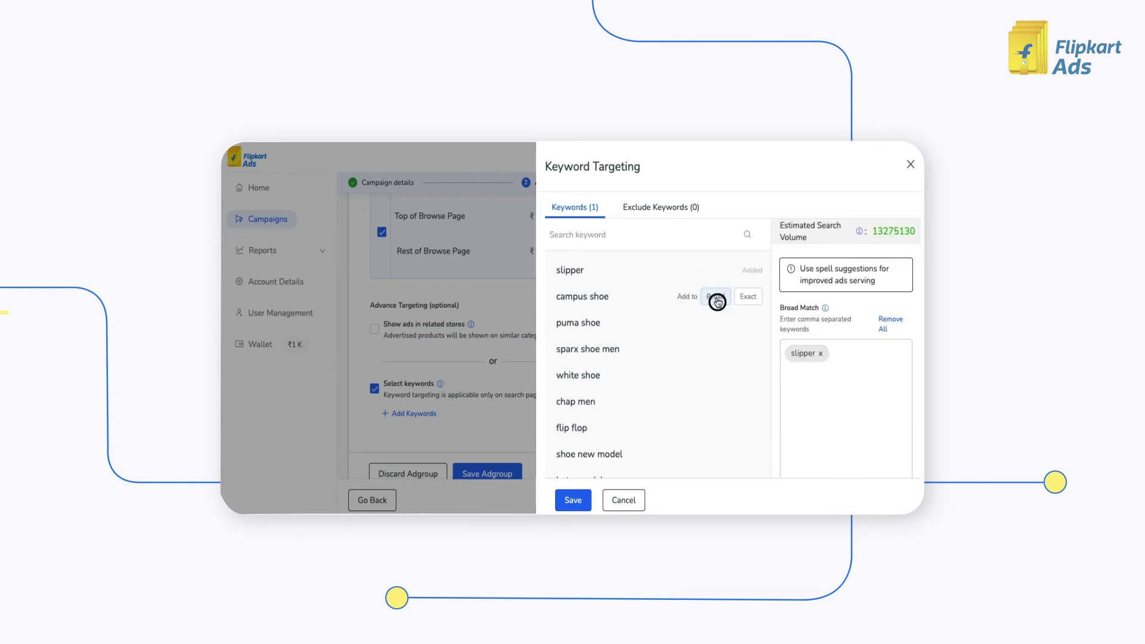
pyautogui.click(716, 298)
pyautogui.click(749, 323)
pyautogui.click(751, 351)
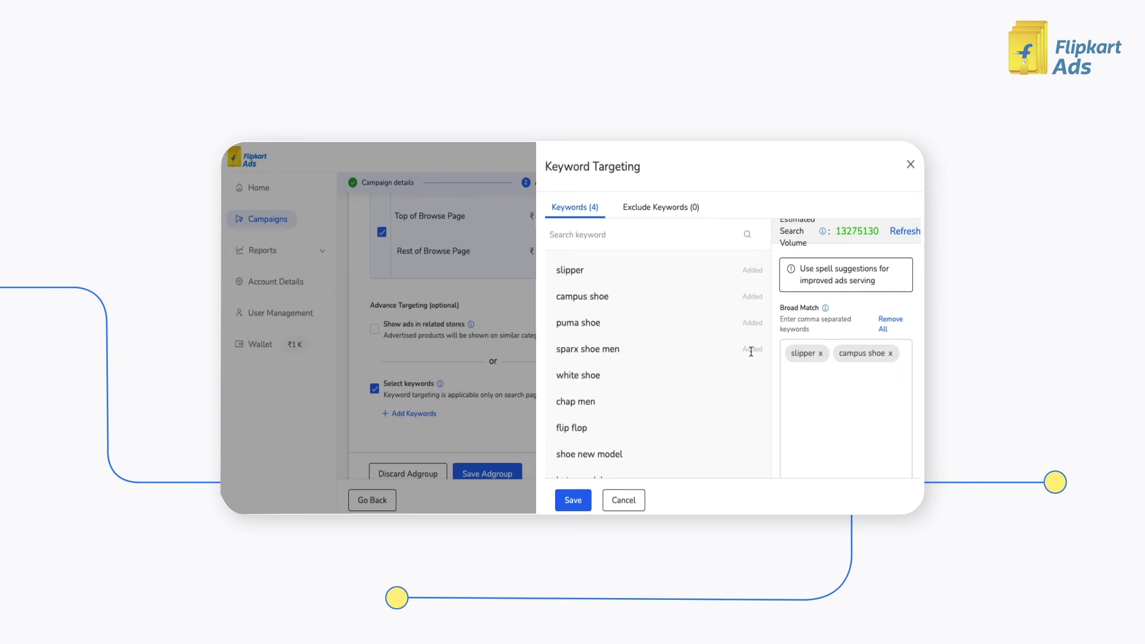
# Step: Upload the keyword CSV, refresh the estimated search volume, and view the Exclude Keywords list
pyautogui.scroll(-3, 832, 411)
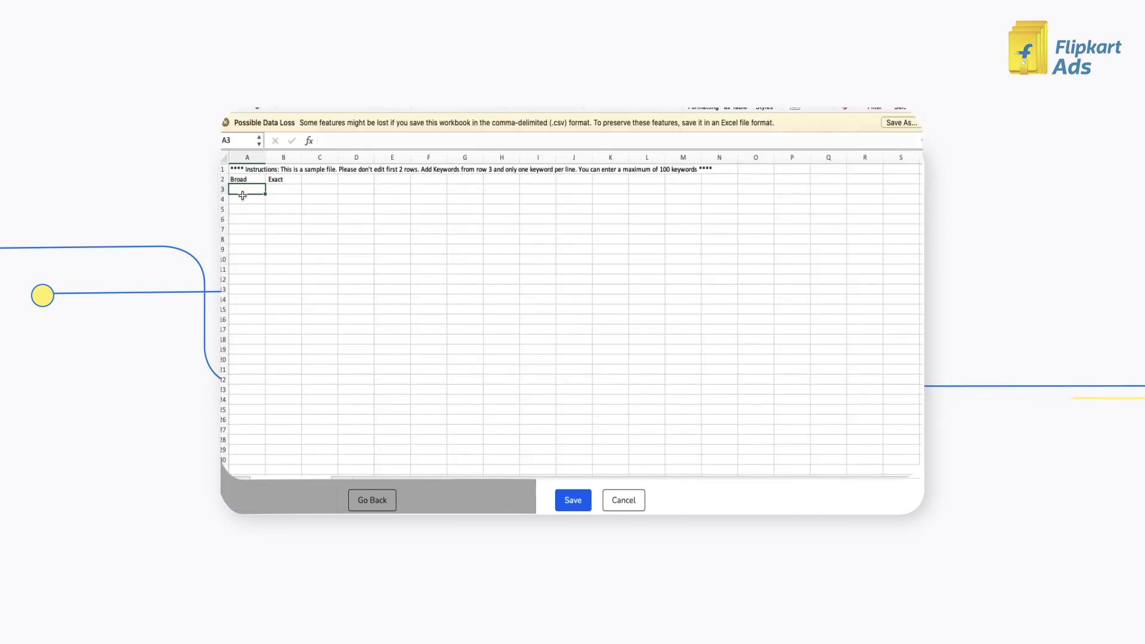
pyautogui.write('Shoes\t Sport Shoes\t \tRed Shoes \tBlue Shoes \tYellow Shoes Running Shoes\t \tPremum Shoes')
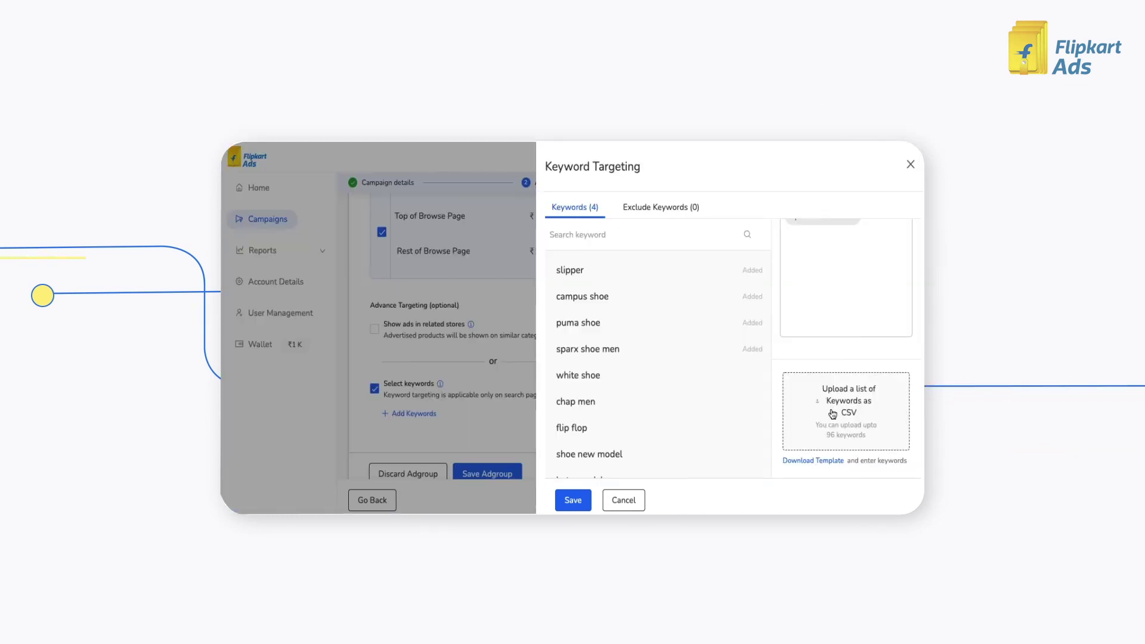
pyautogui.click(833, 414)
pyautogui.doubleClick(489, 301)
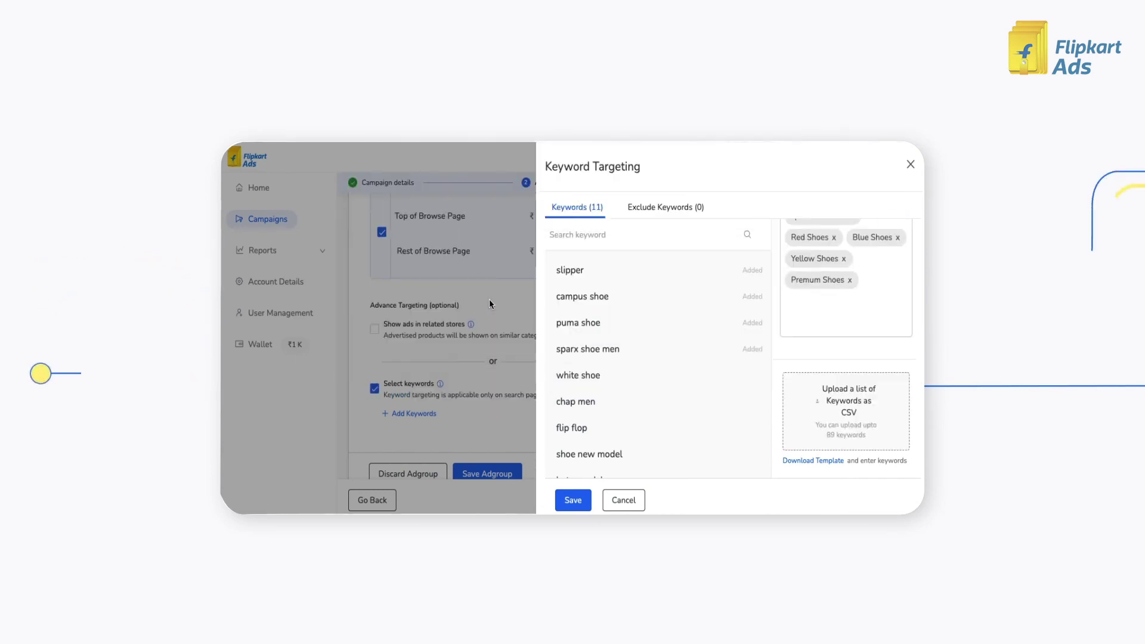
pyautogui.scroll(2, 872, 357)
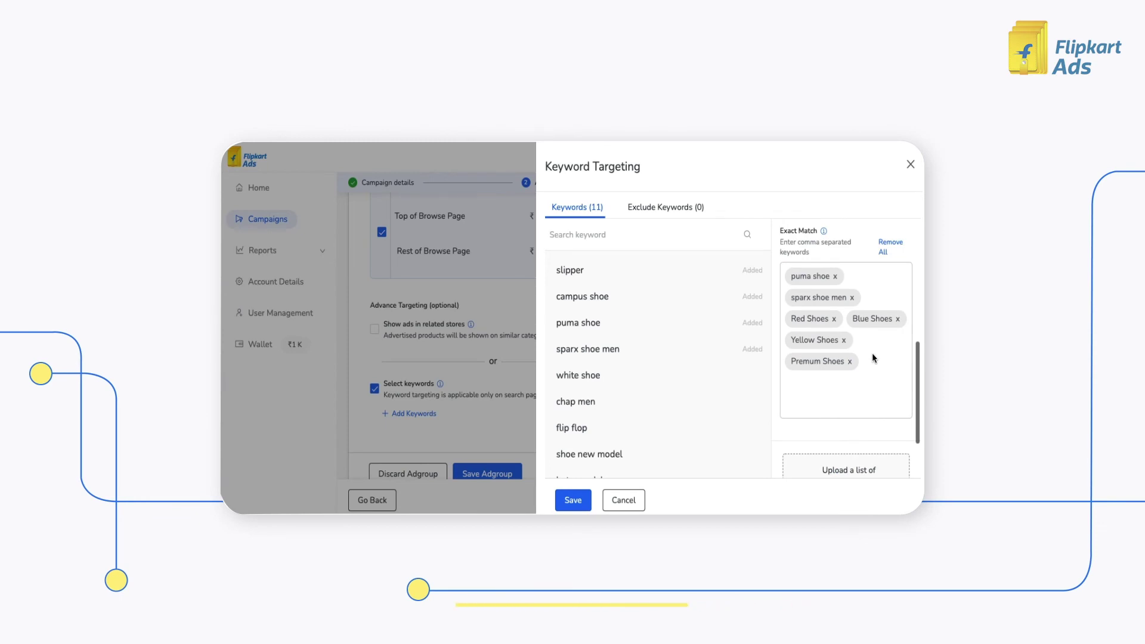
pyautogui.scroll(3, 874, 358)
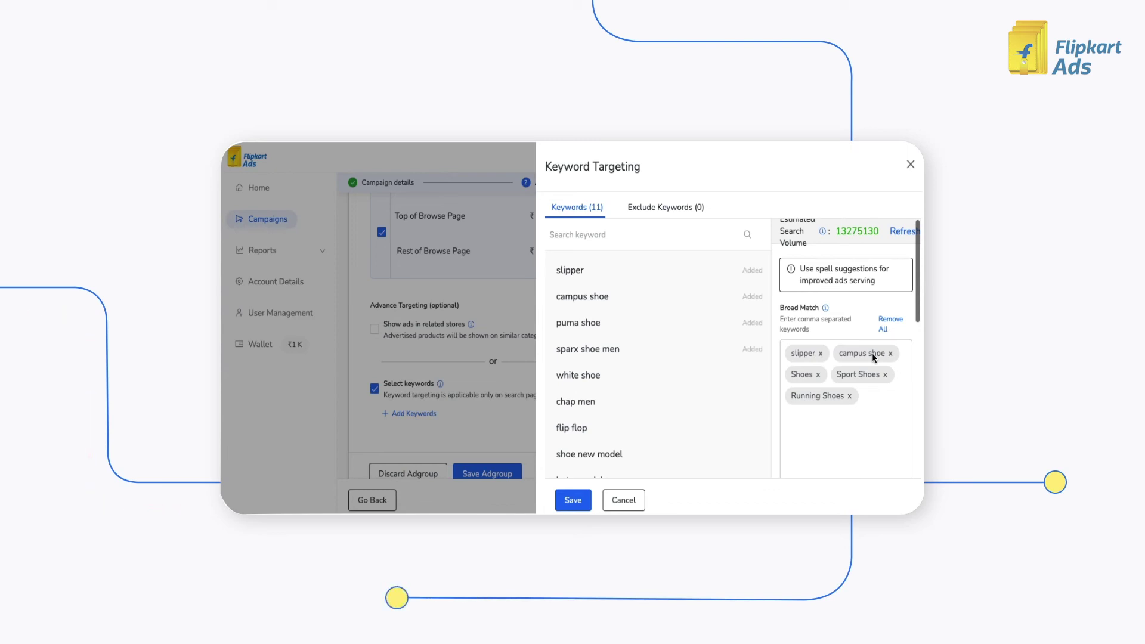
pyautogui.click(905, 232)
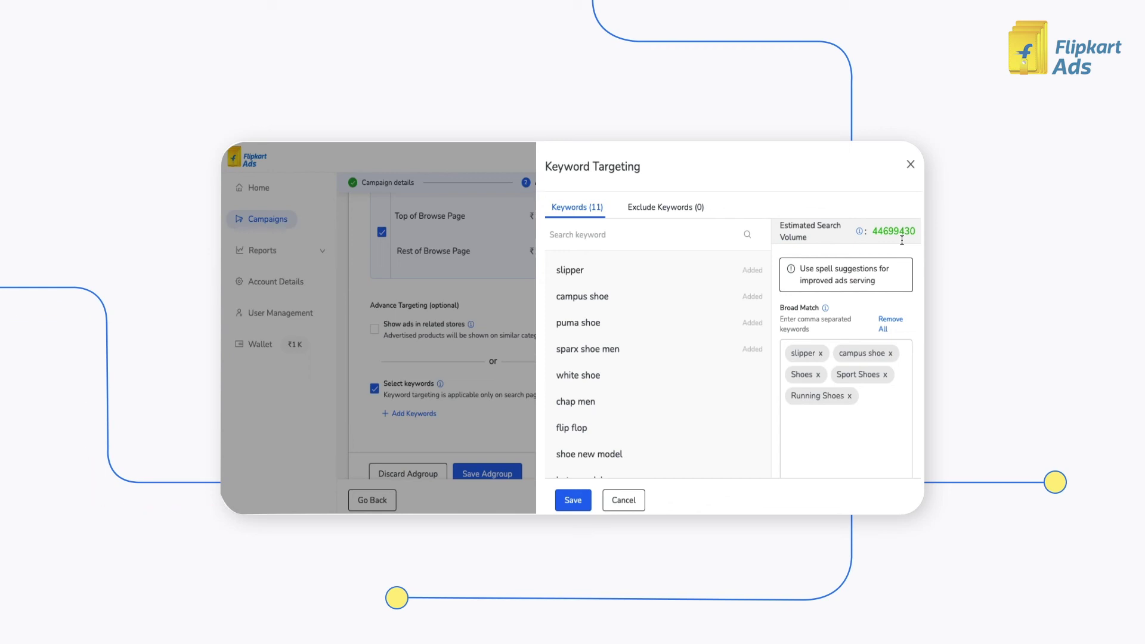
pyautogui.click(686, 216)
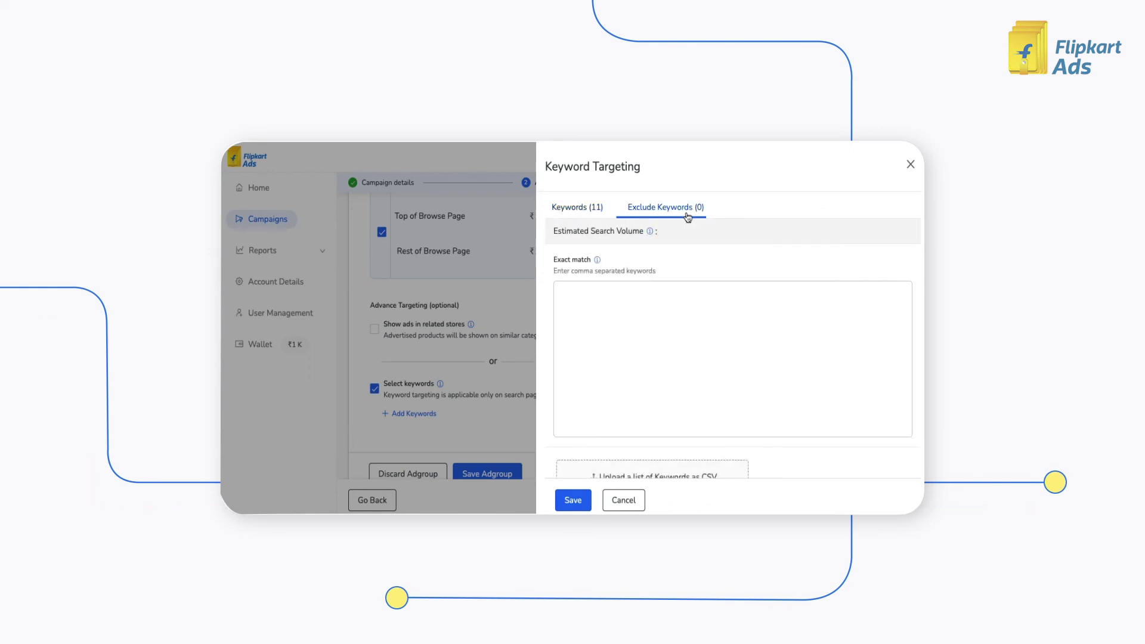
# Step: Exclude 'formal shoes' as an exact-match keyword and save the keyword targeting
pyautogui.click(644, 315)
pyautogui.write('formal shoes,')
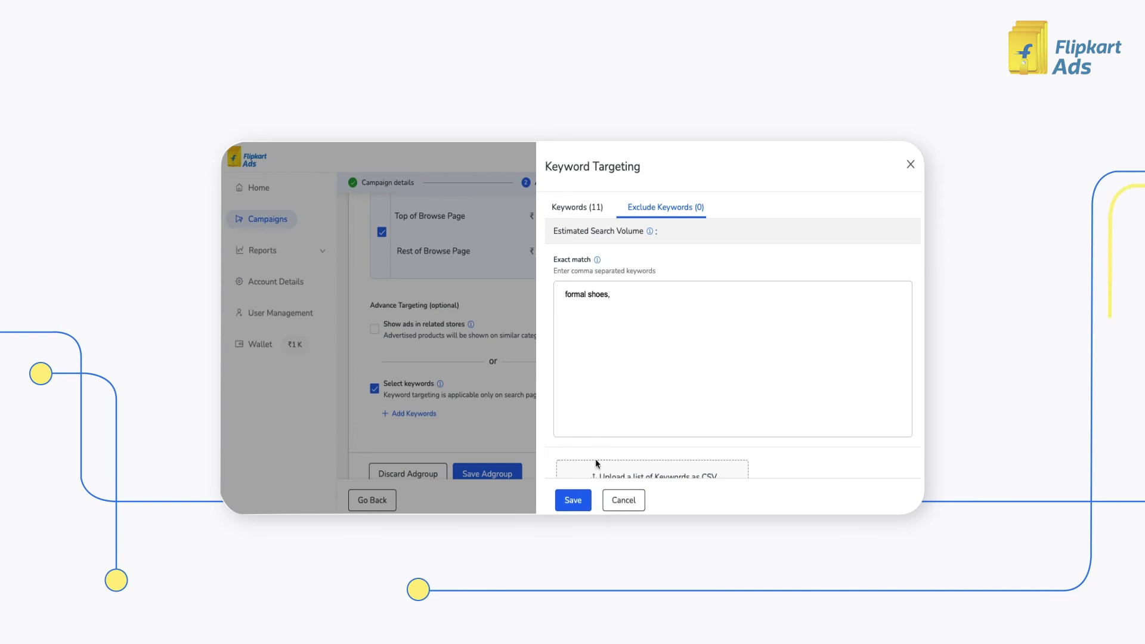
pyautogui.click(582, 501)
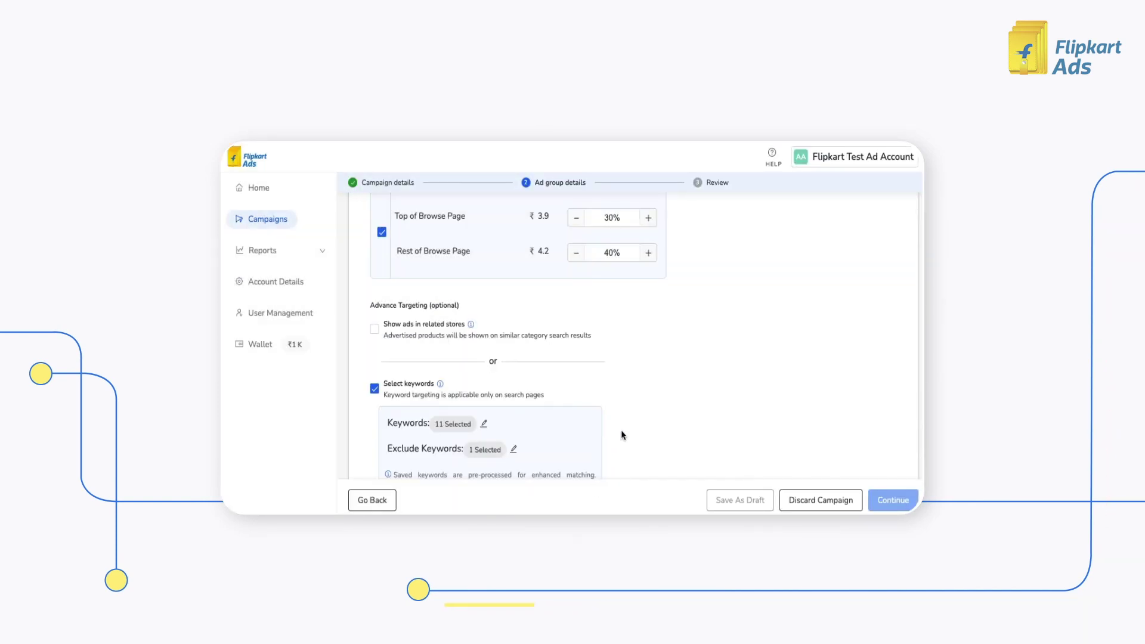
# Step: Set placement bids to 10%, 20%, 30% and 40%, enable related stores, and save Group 1
pyautogui.scroll(-3, 611, 435)
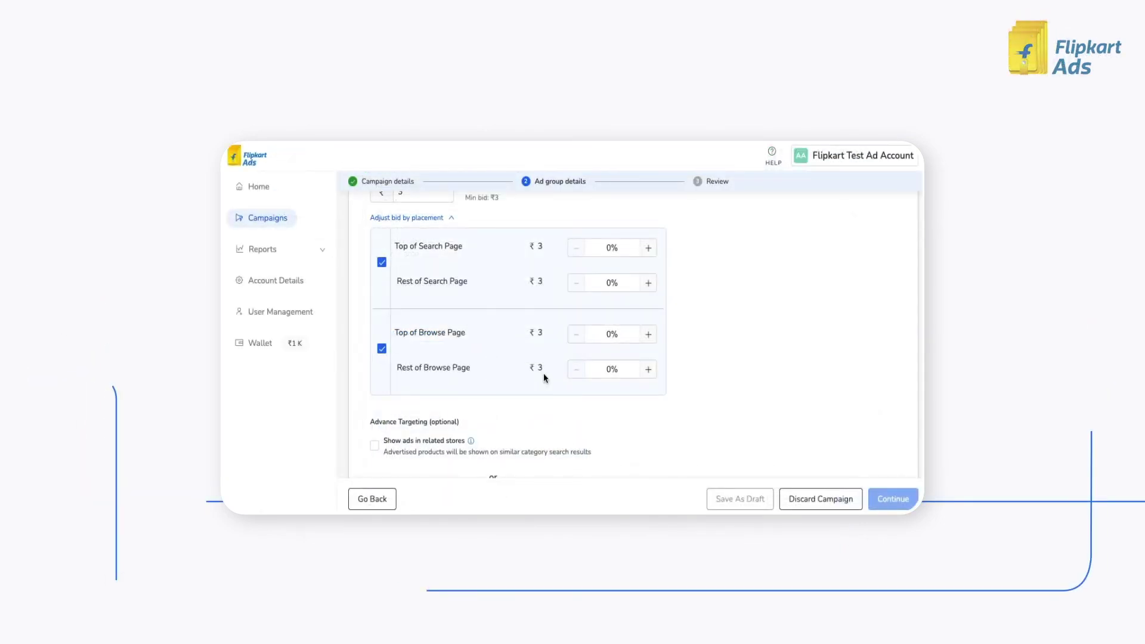
pyautogui.click(650, 249)
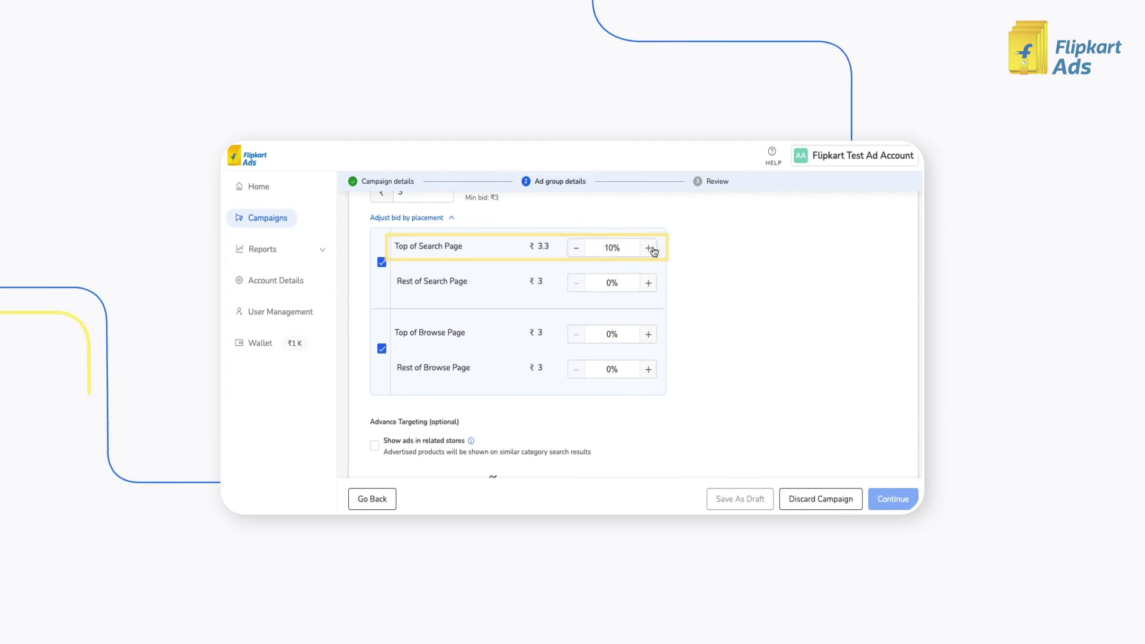
pyautogui.click(650, 284)
pyautogui.click(649, 284)
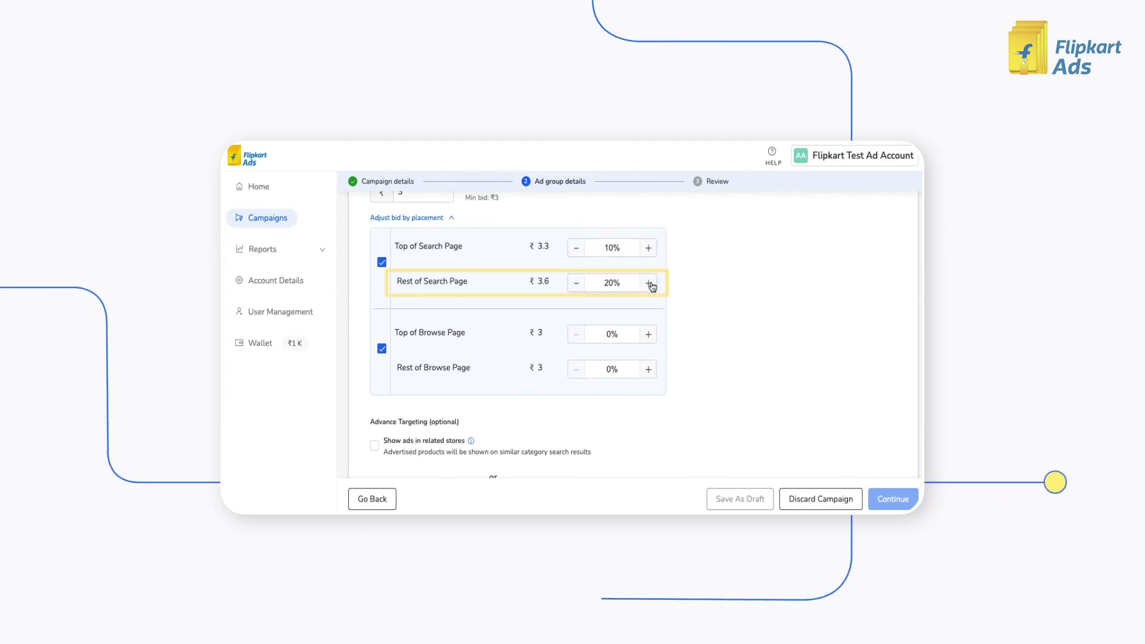
pyautogui.click(649, 335)
pyautogui.click(649, 336)
pyautogui.click(649, 335)
pyautogui.click(649, 370)
pyautogui.click(649, 370)
pyautogui.click(649, 369)
pyautogui.click(649, 369)
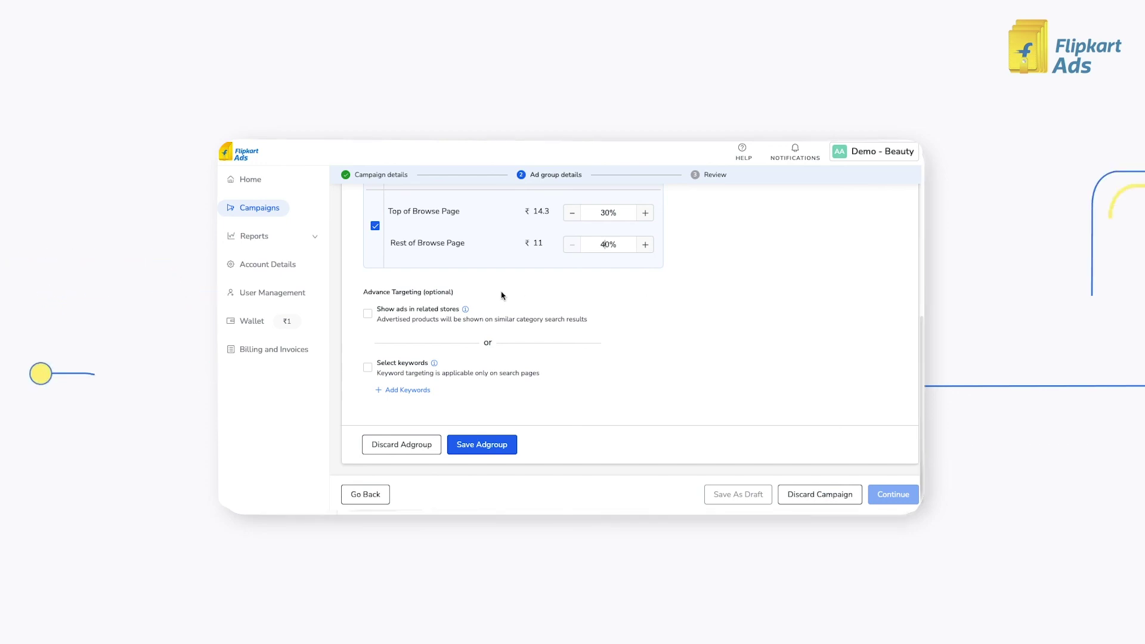
pyautogui.click(372, 316)
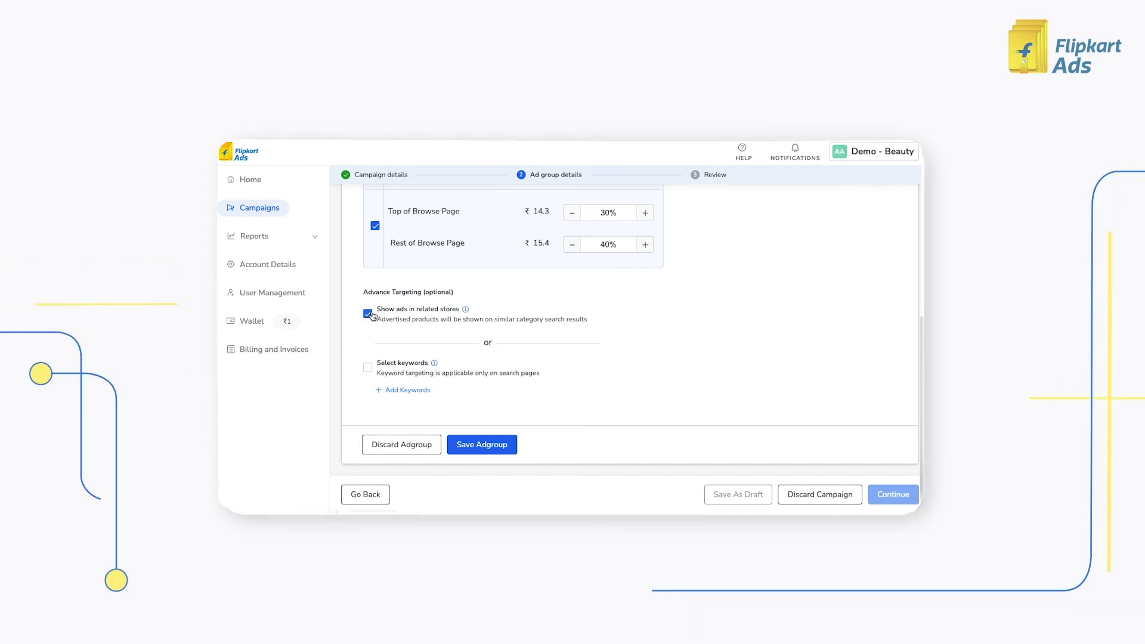
pyautogui.click(478, 446)
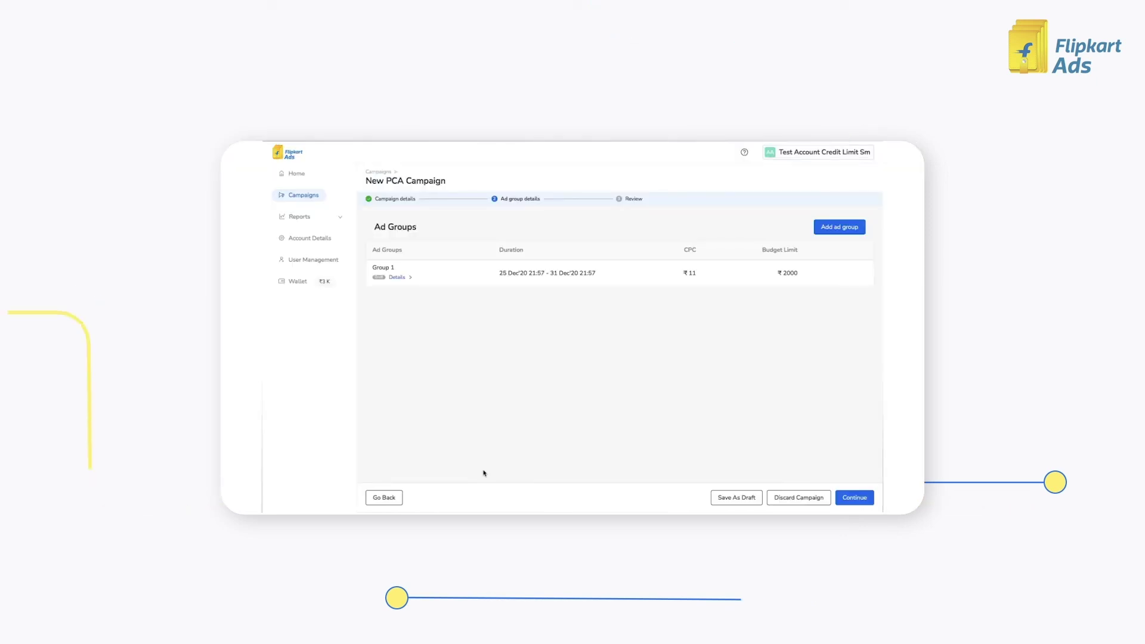
# Step: Add a new Adhoc ad group with the Footwear category
pyautogui.click(838, 227)
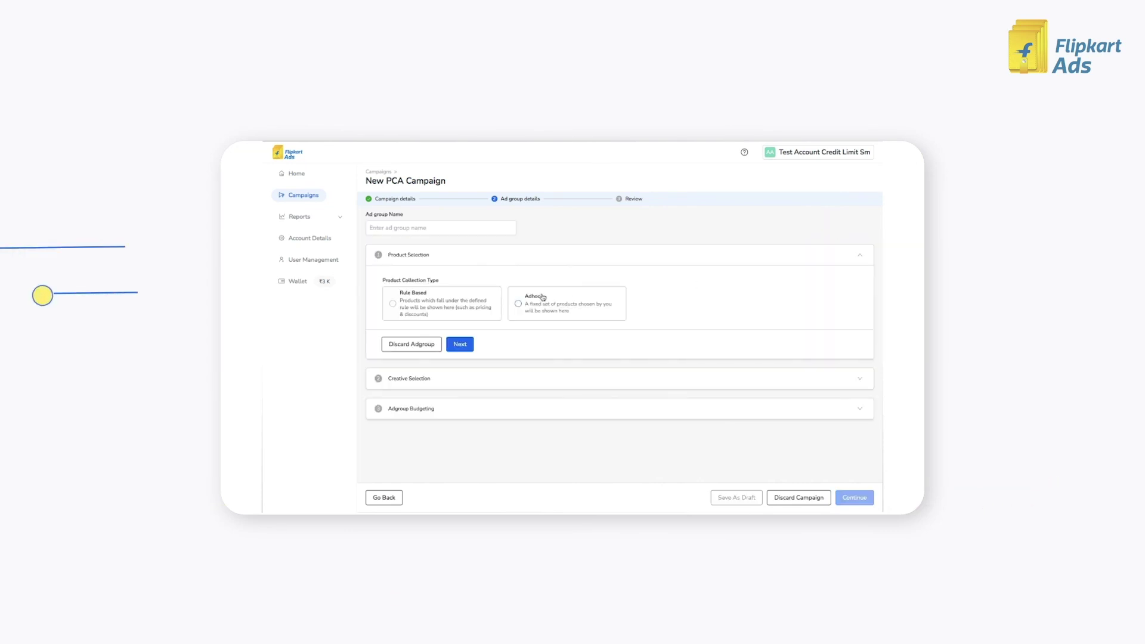
pyautogui.click(522, 305)
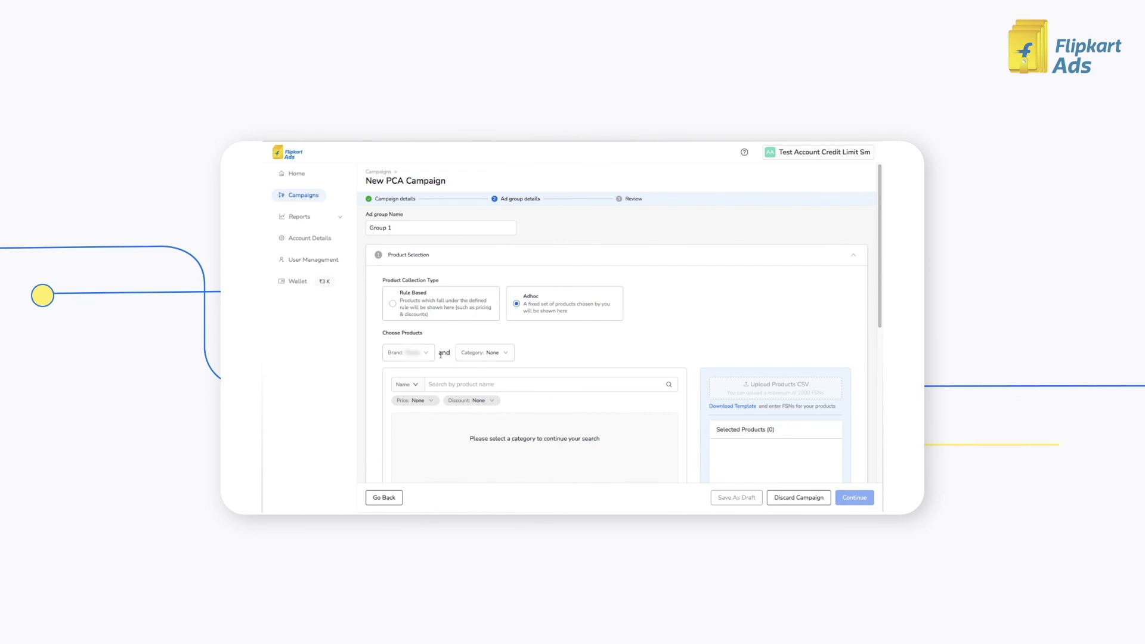
pyautogui.scroll(-3, 568, 333)
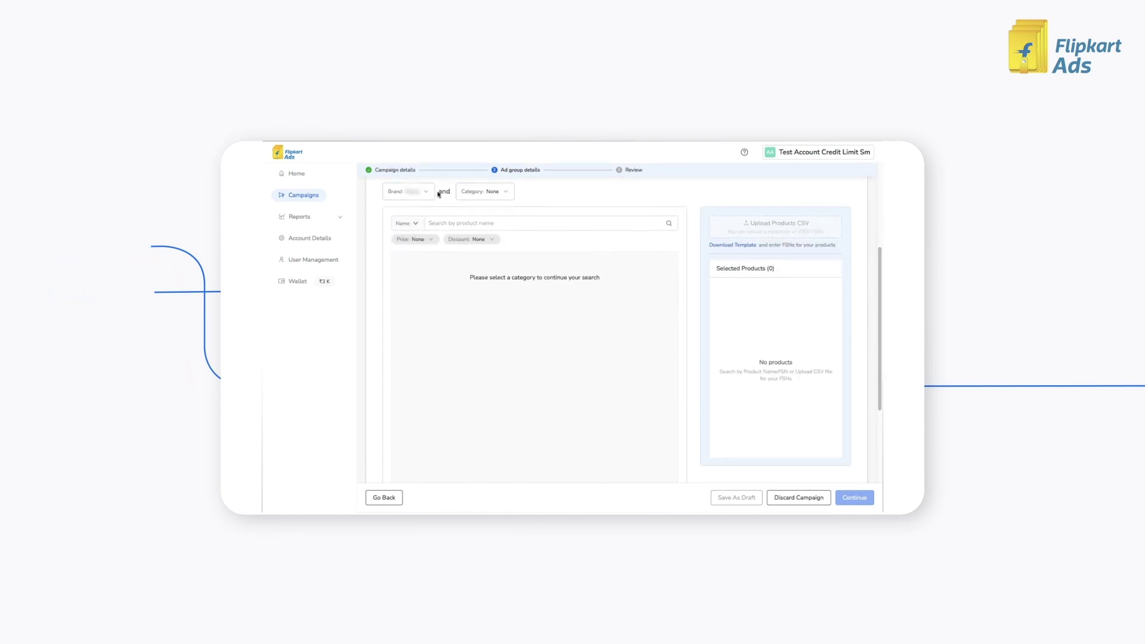
pyautogui.click(500, 192)
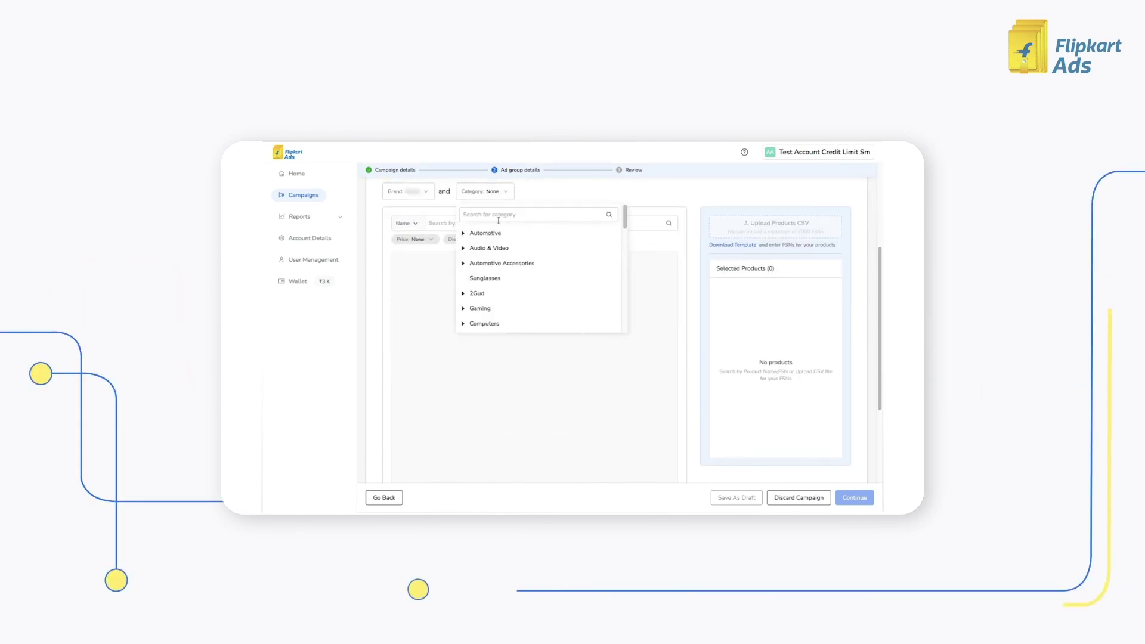
pyautogui.click(499, 216)
pyautogui.write('footwear')
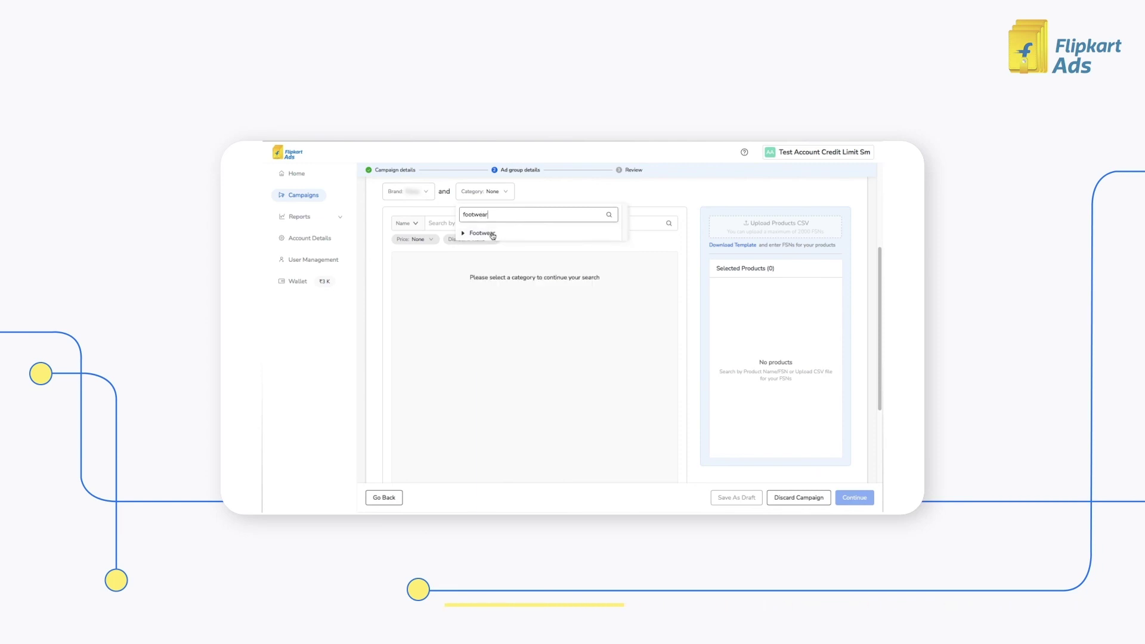
pyautogui.click(482, 233)
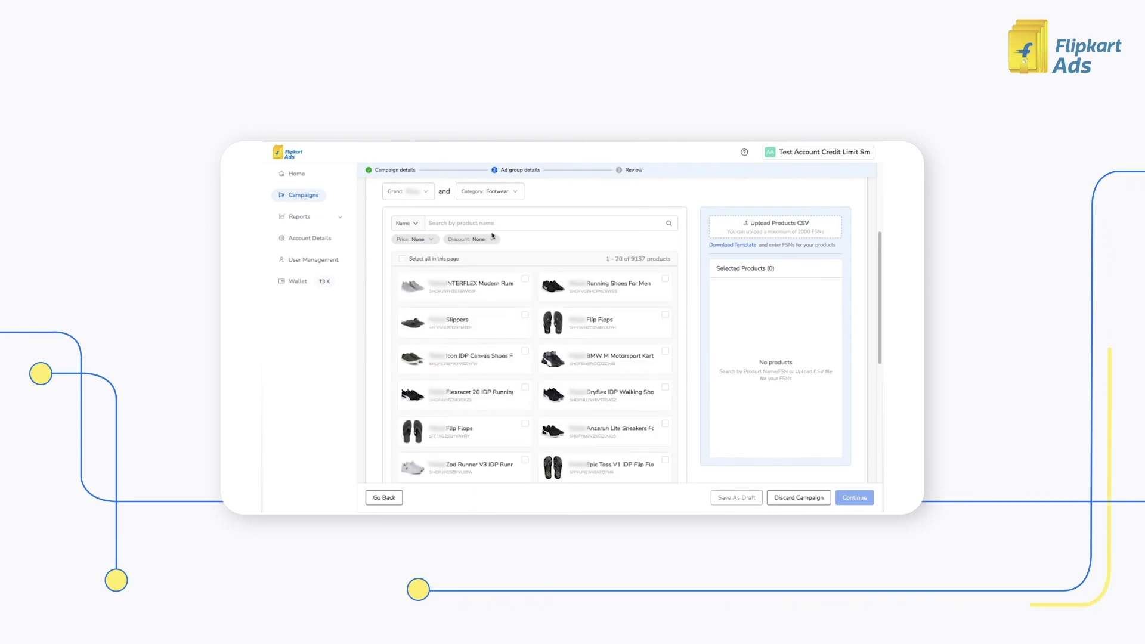
# Step: Search 'running' and add the Raymax and INTERFLEX running shoes to selected products
pyautogui.click(458, 219)
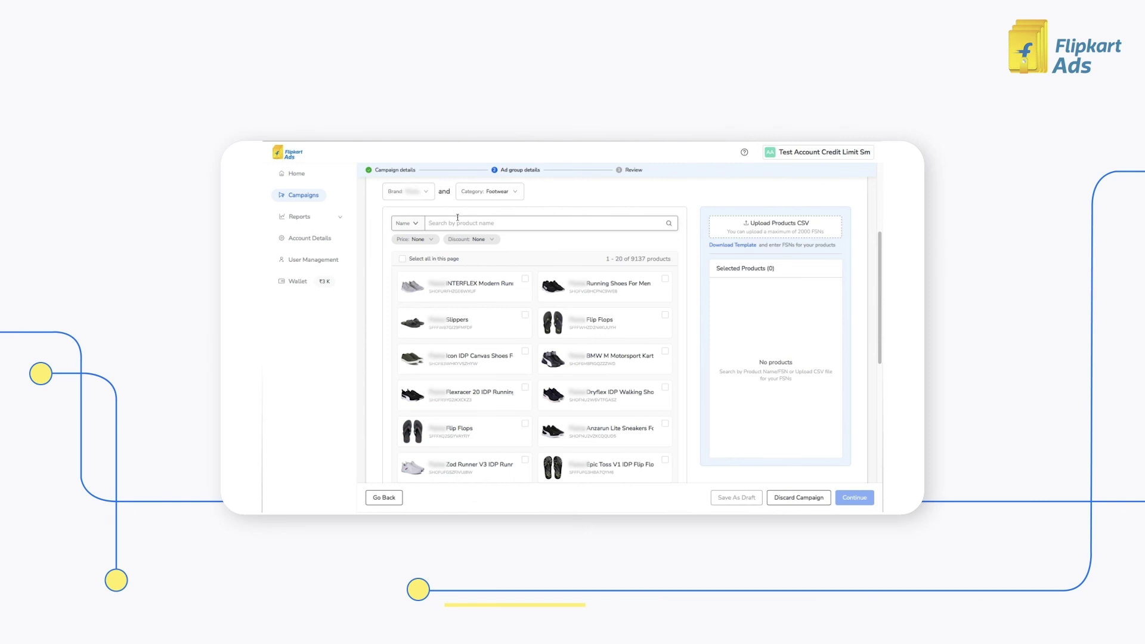
pyautogui.write('running shoes')
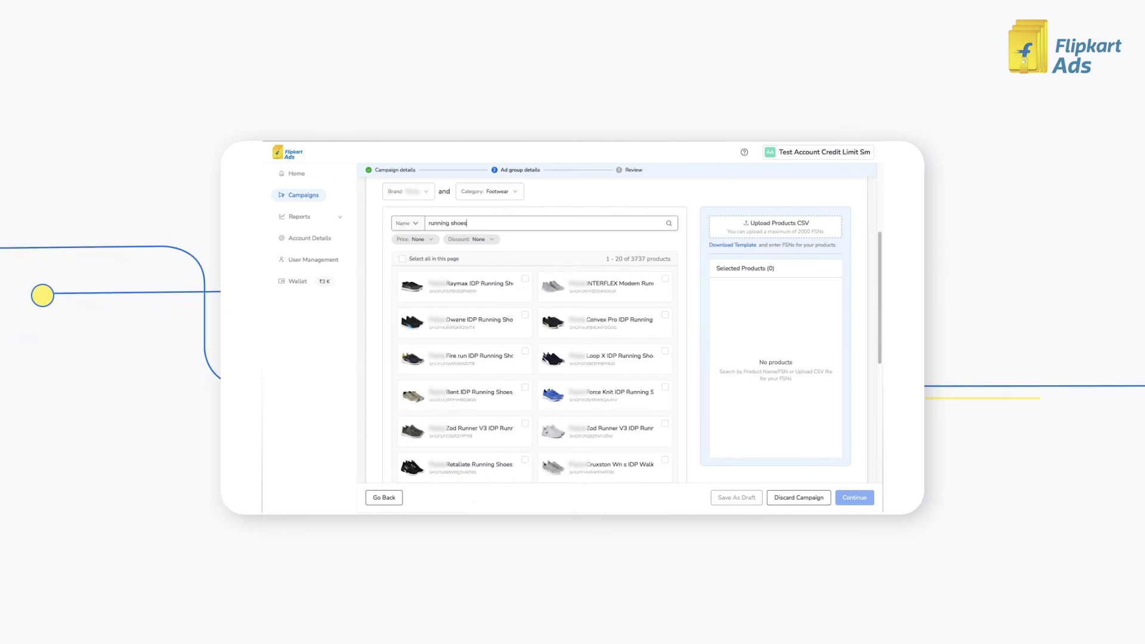
pyautogui.click(525, 280)
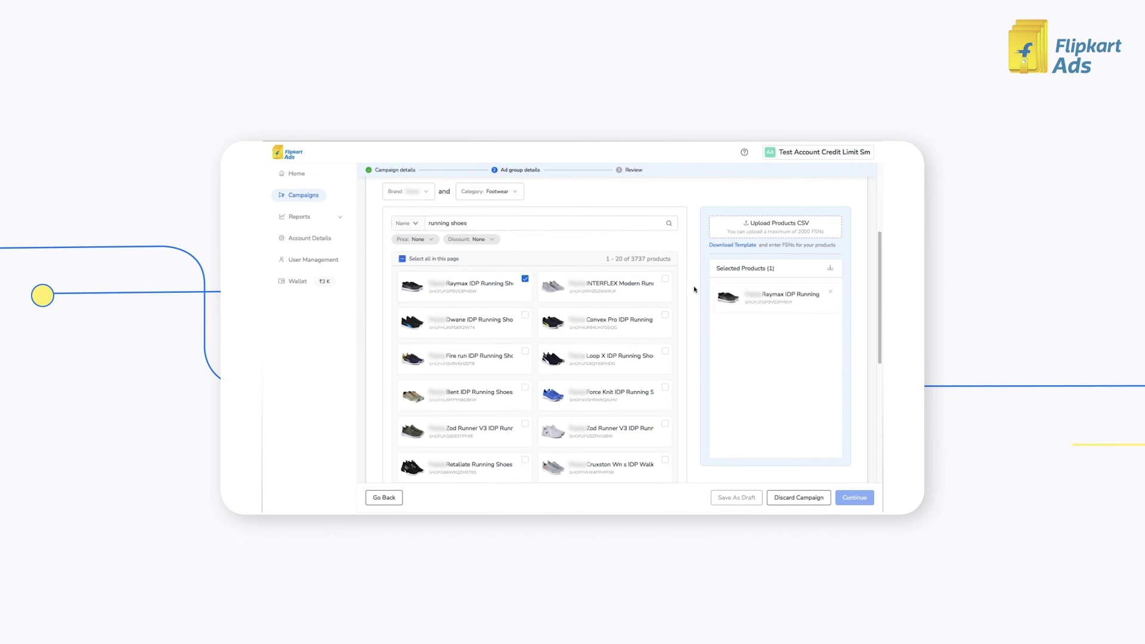
pyautogui.click(665, 280)
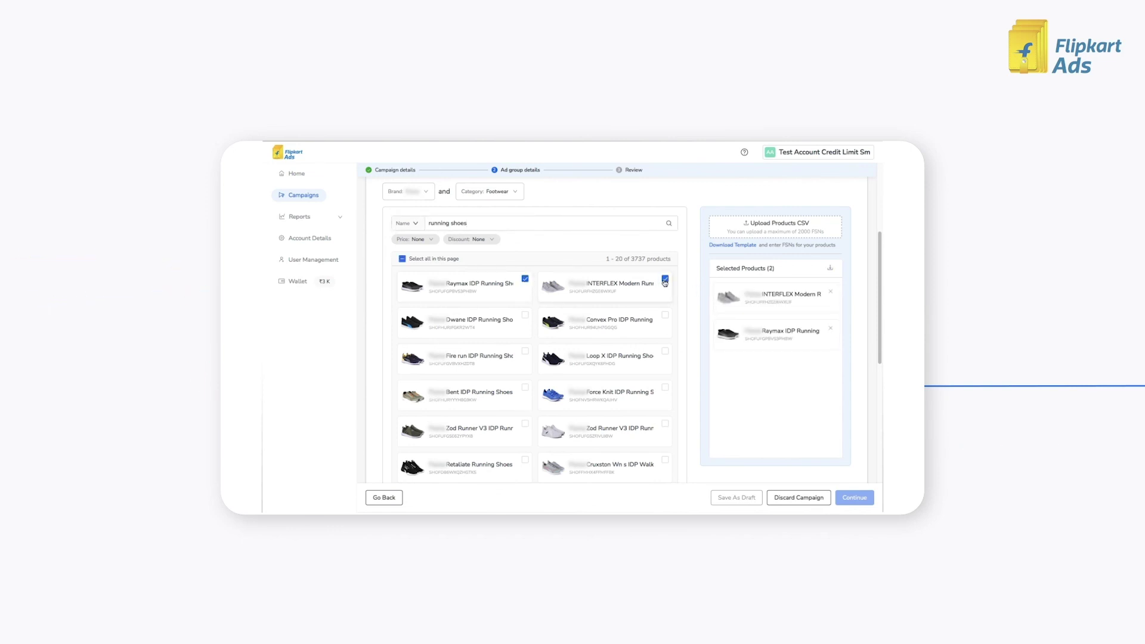
# Step: Look up two pasted FSNs and add the Slyde NU and Kor sneakers
pyautogui.click(408, 223)
pyautogui.click(403, 240)
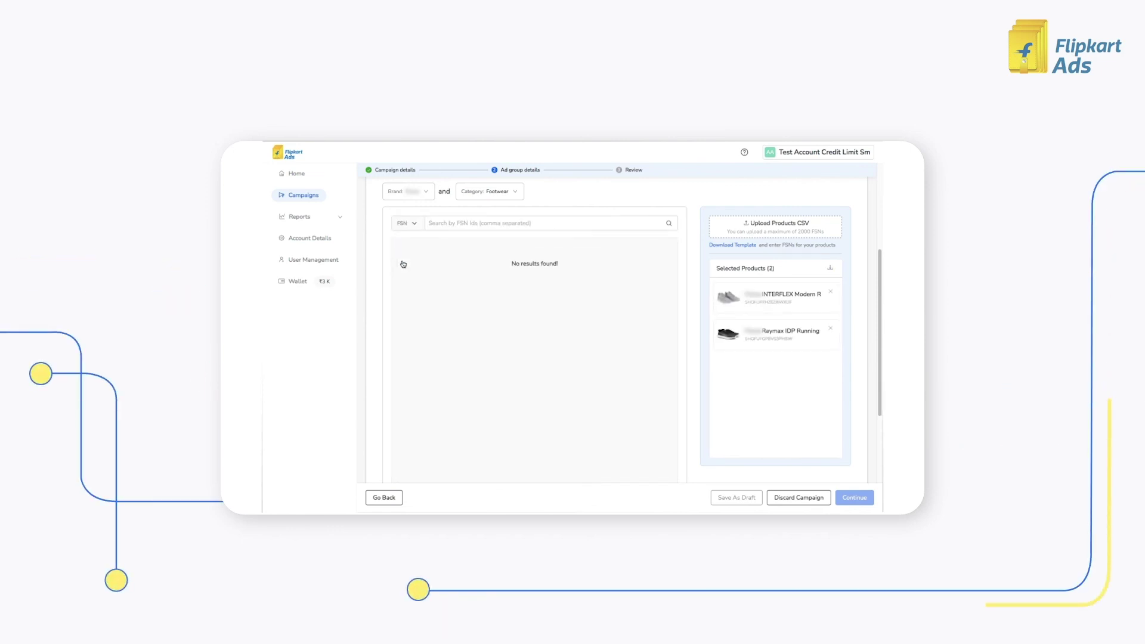
pyautogui.write('SHOEVXU7GX3T8RFF,')
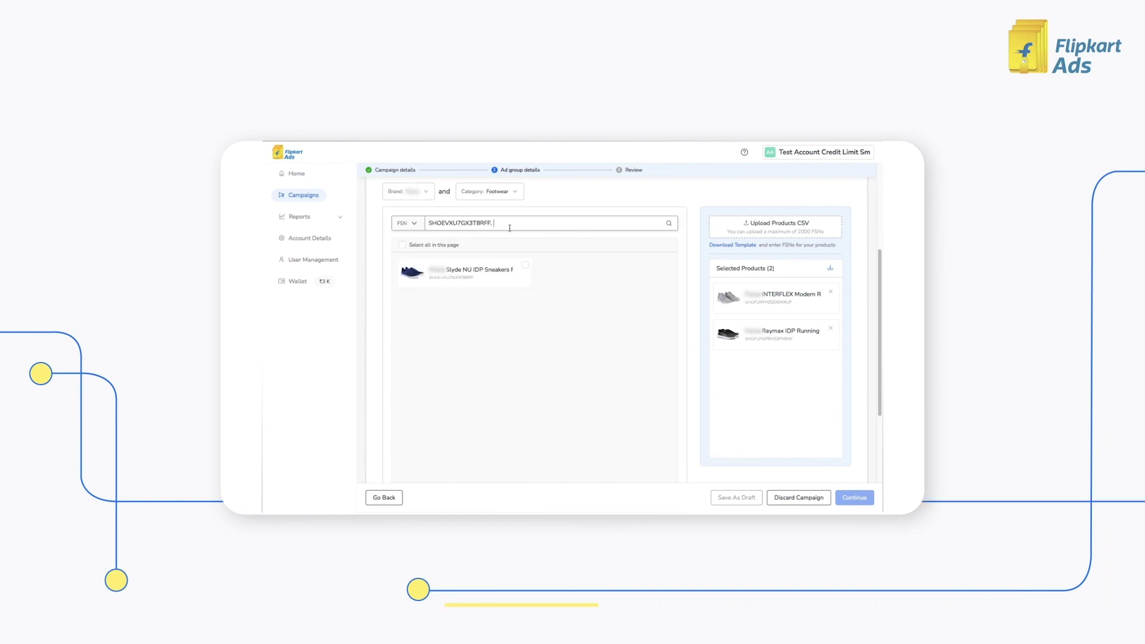
pyautogui.write('SHOEZ9MYXXU6VIYN')
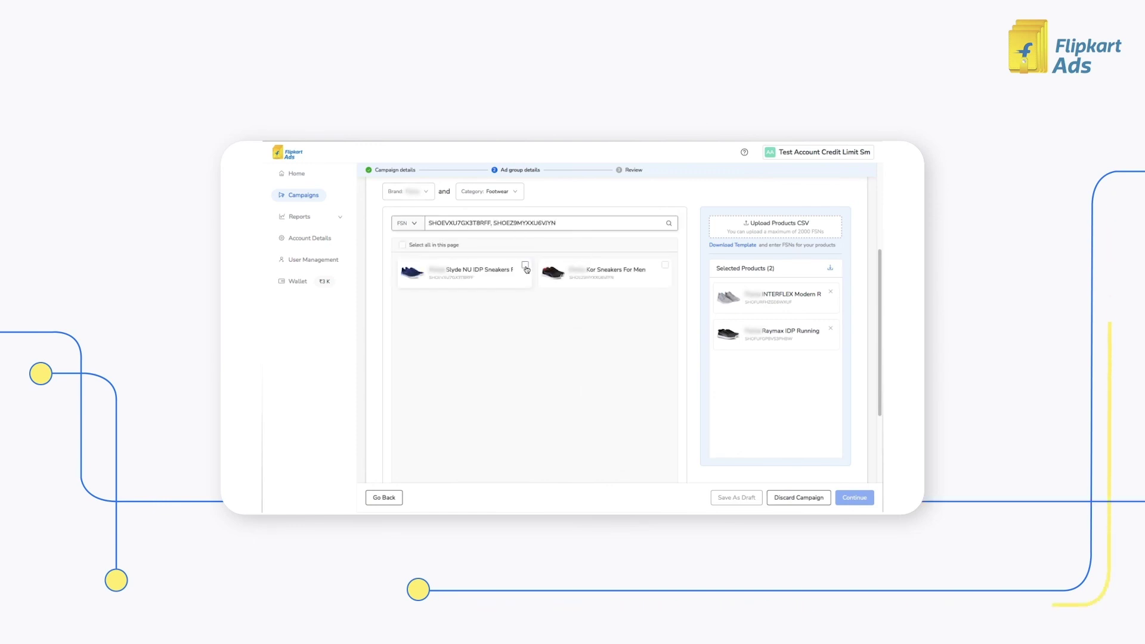
pyautogui.click(525, 265)
pyautogui.click(665, 266)
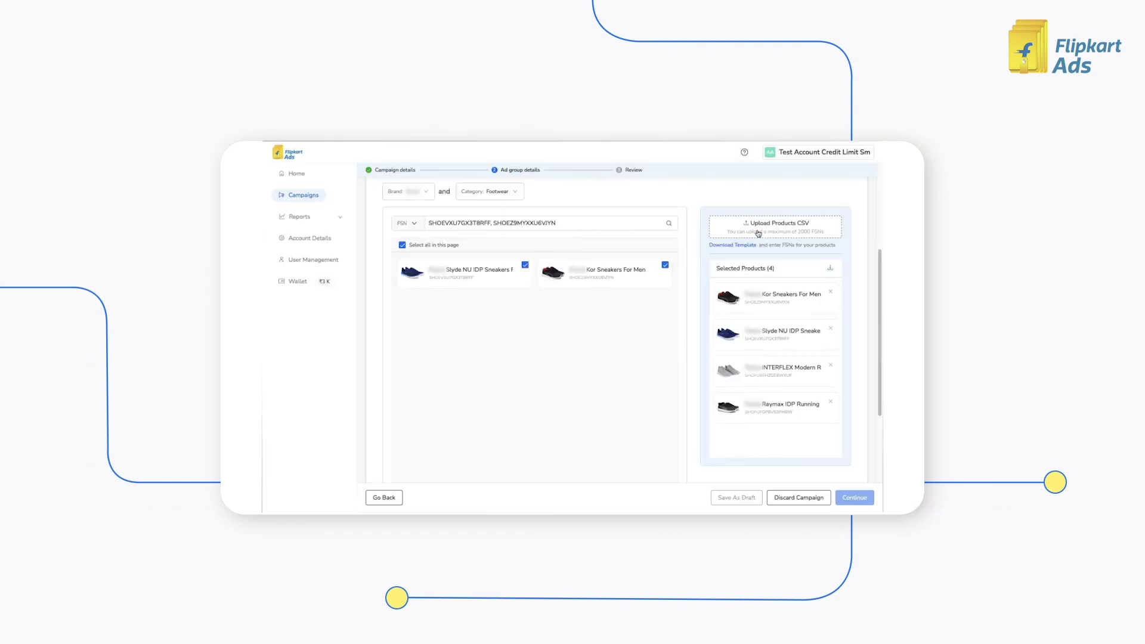
# Step: Upload the products CSV, continue past product selection, and save the second ad group
pyautogui.click(758, 233)
pyautogui.click(519, 179)
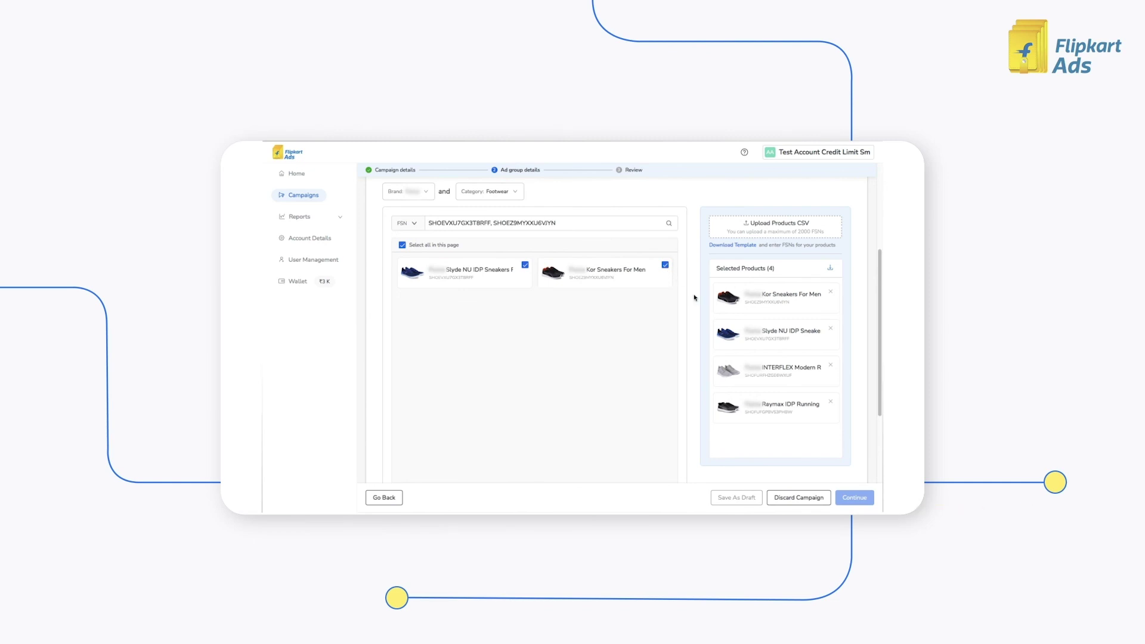
pyautogui.scroll(-2, 691, 286)
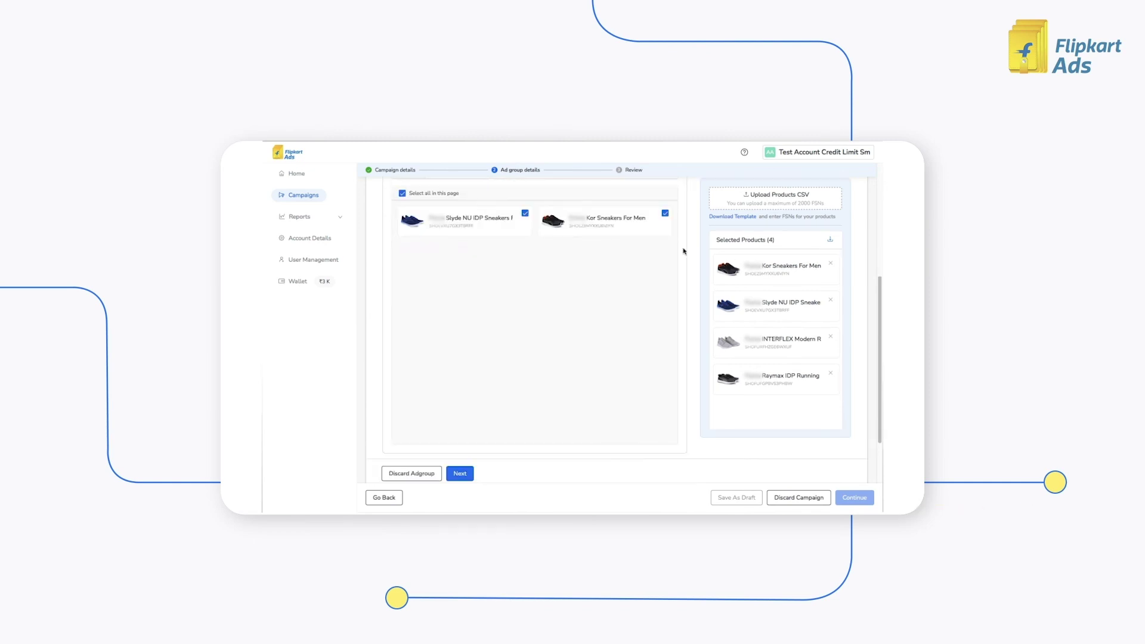
pyautogui.click(467, 474)
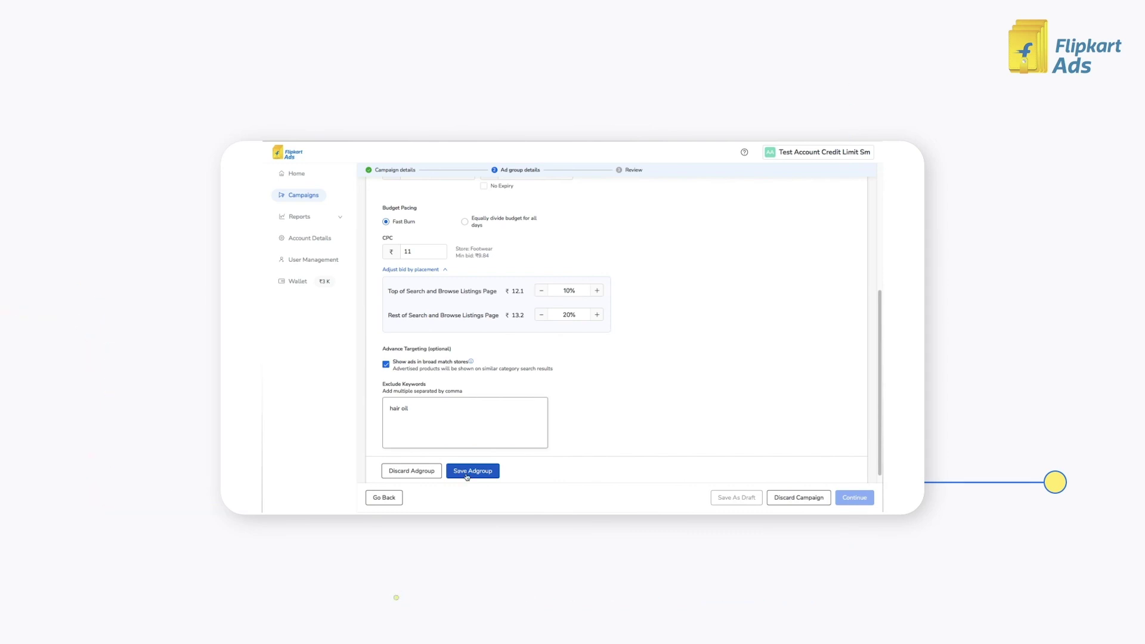
pyautogui.click(467, 471)
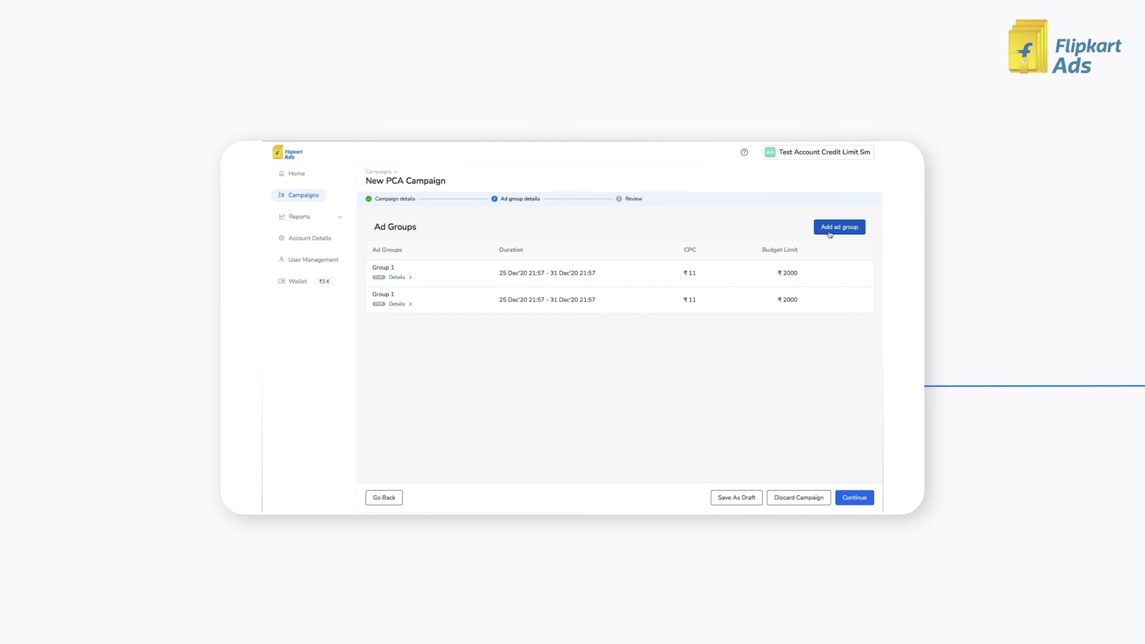
# Step: Continue from the Ad Groups list to the campaign's Review step
pyautogui.click(862, 502)
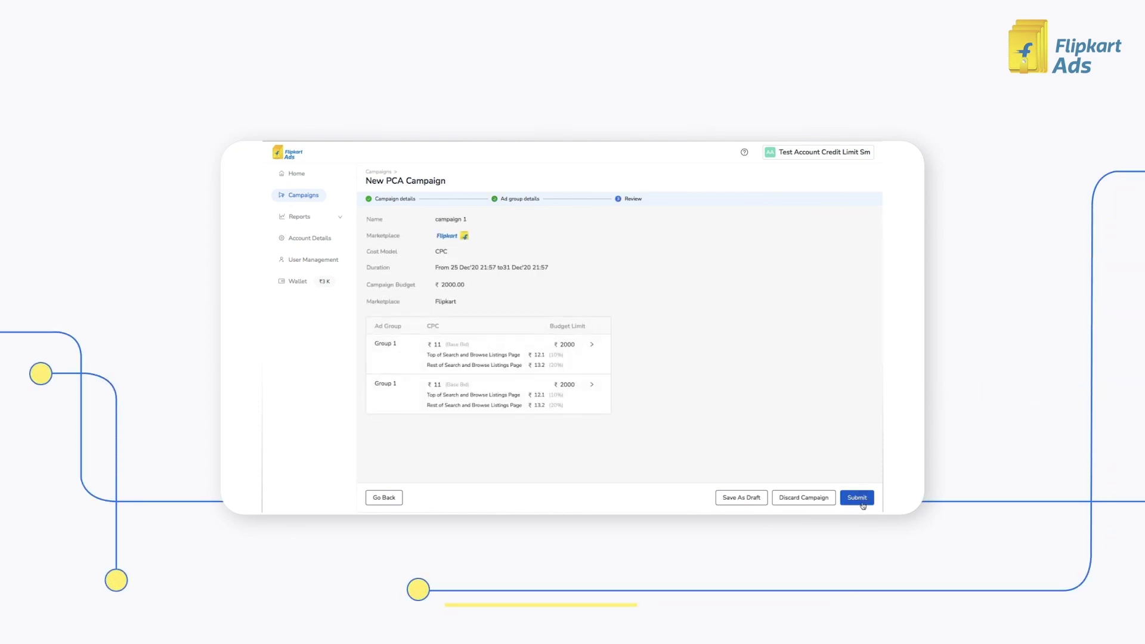